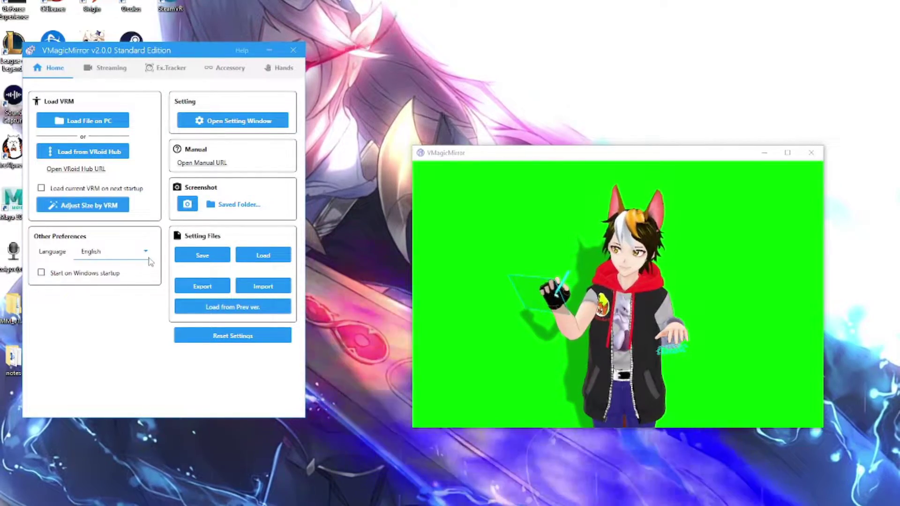
Check the Language dropdown and keep English as the interface language.
left_click(147, 255)
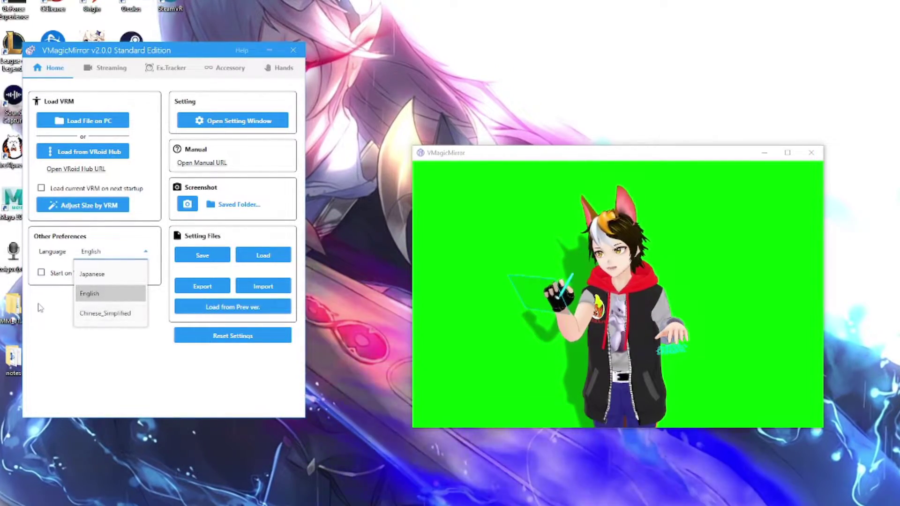
left_click(91, 293)
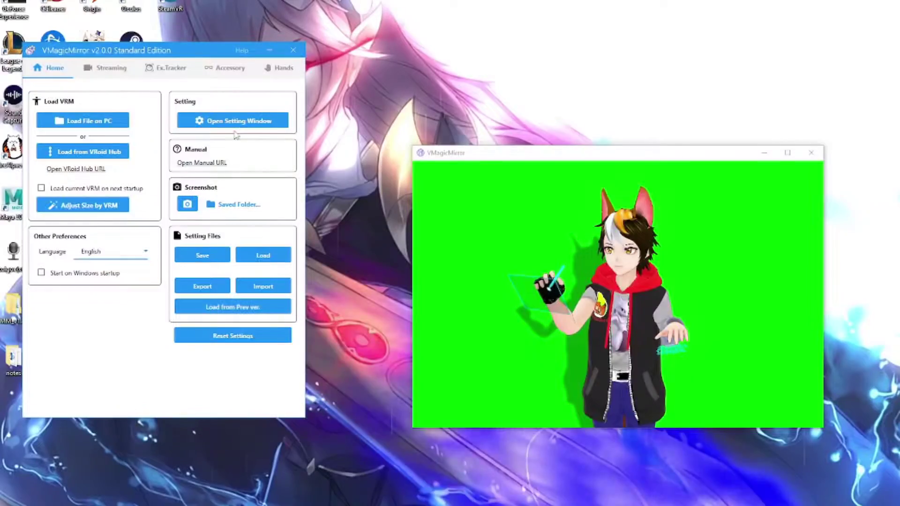
Open the Settings window, move it aside, and review the Window page's transparency options (alpha 128).
left_click(238, 123)
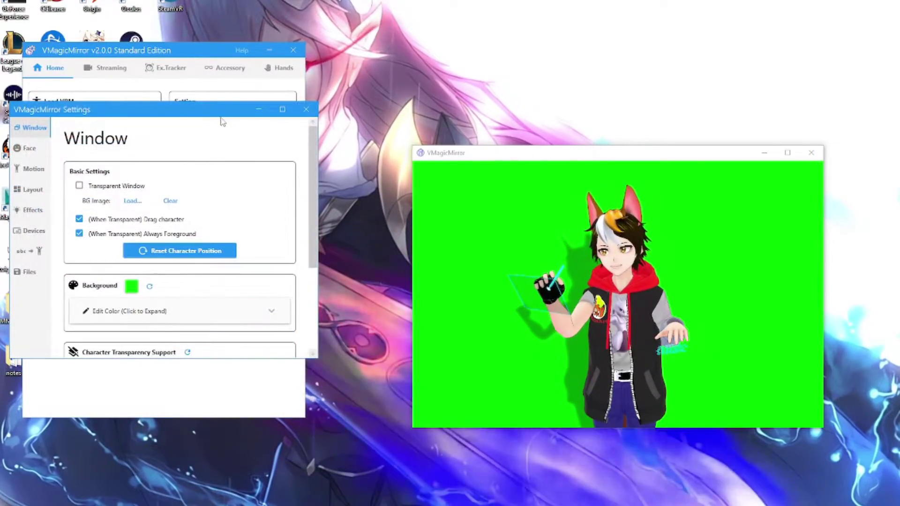
left_click_drag(213, 112, 333, 98)
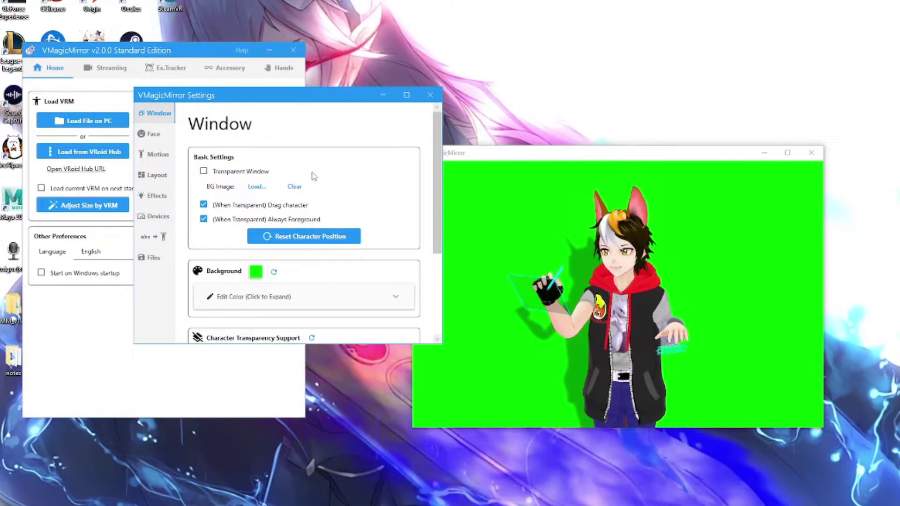
scroll(320, 176, "down", 3)
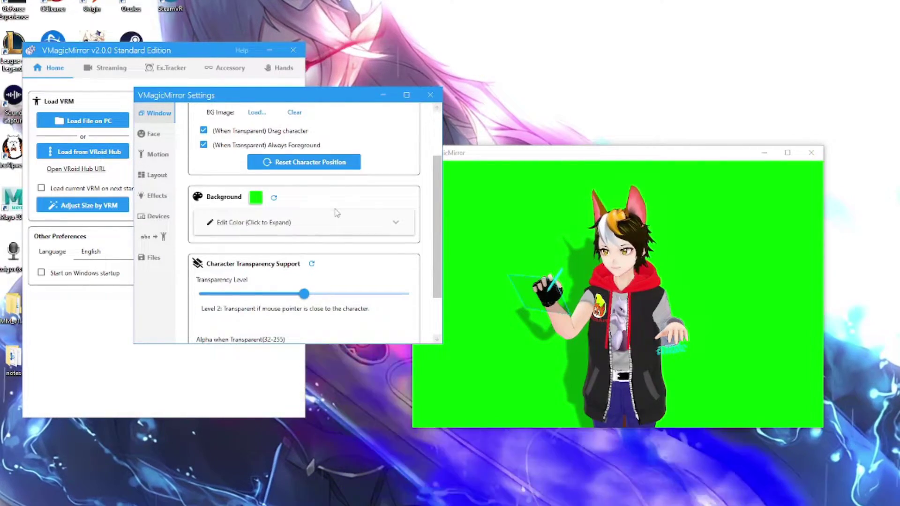
scroll(361, 213, "down", 3)
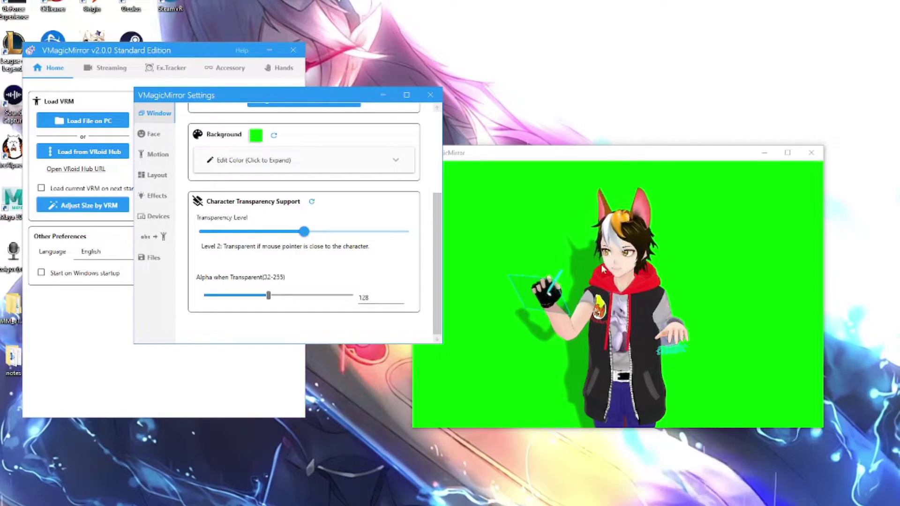
scroll(322, 260, "up", 3)
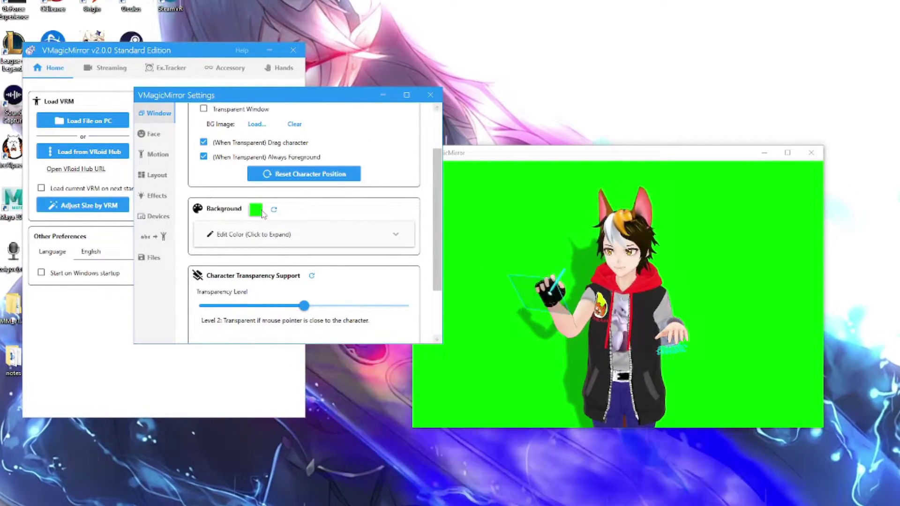
scroll(211, 215, "up", 2)
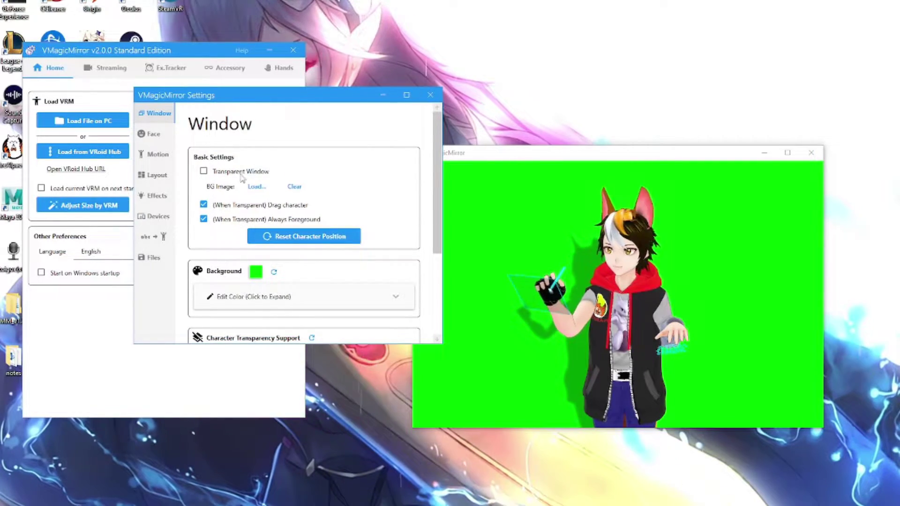
Browse the Face page's lip sync, face tracking, eye and BlendShape sections, then switch to Motion.
left_click(154, 135)
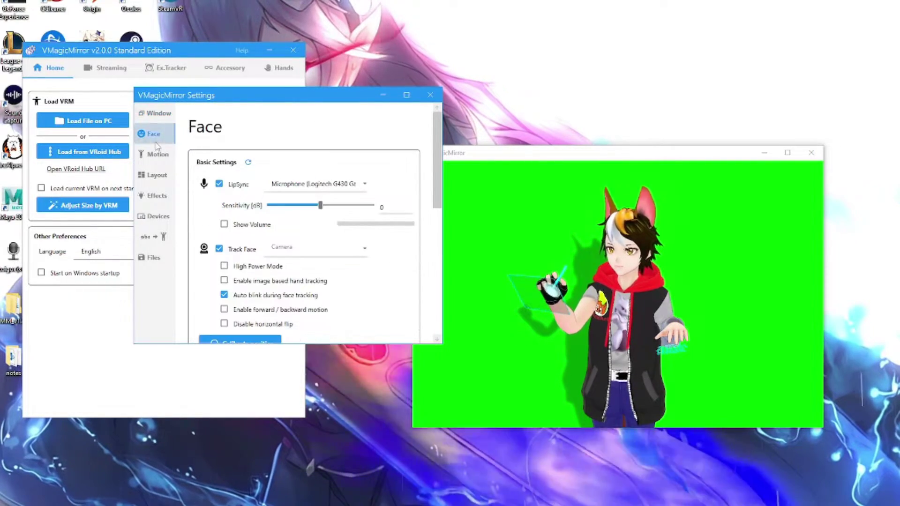
scroll(187, 199, "down", 2)
scroll(186, 199, "down", 3)
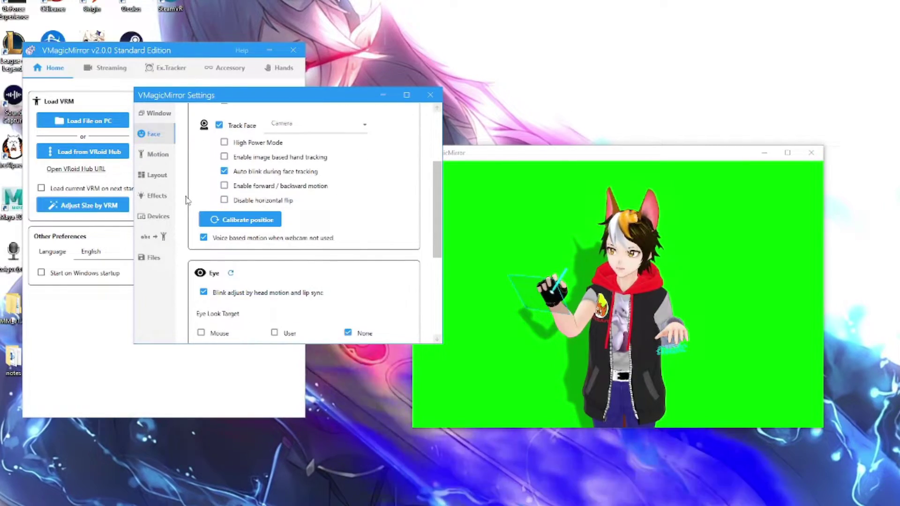
scroll(187, 199, "down", 1)
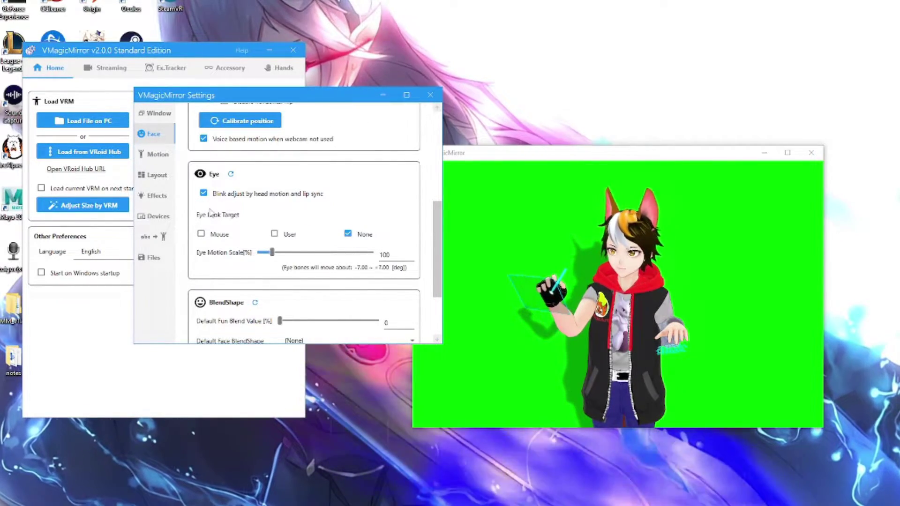
scroll(208, 218, "down", 2)
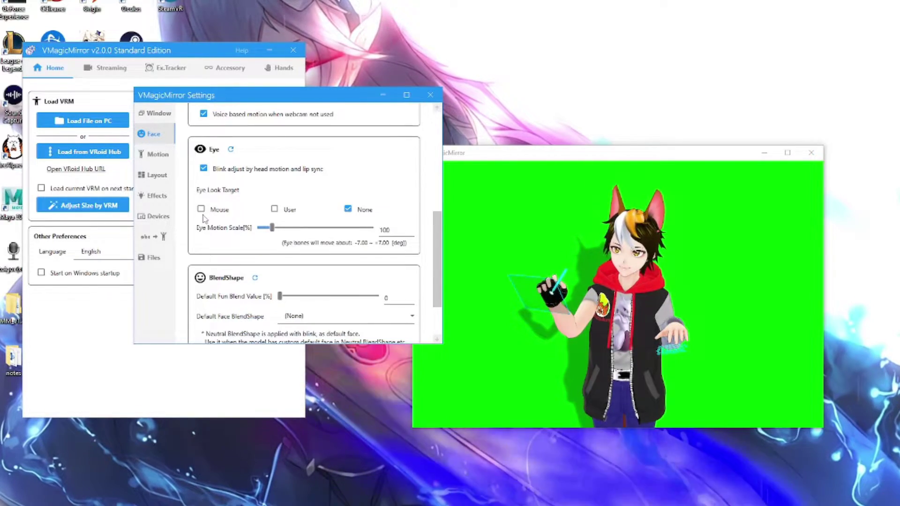
scroll(211, 224, "down", 2)
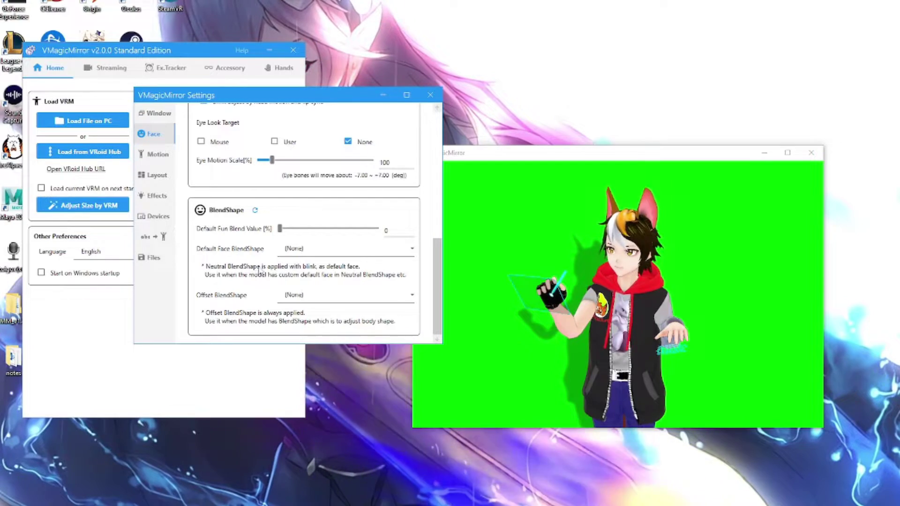
left_click(155, 154)
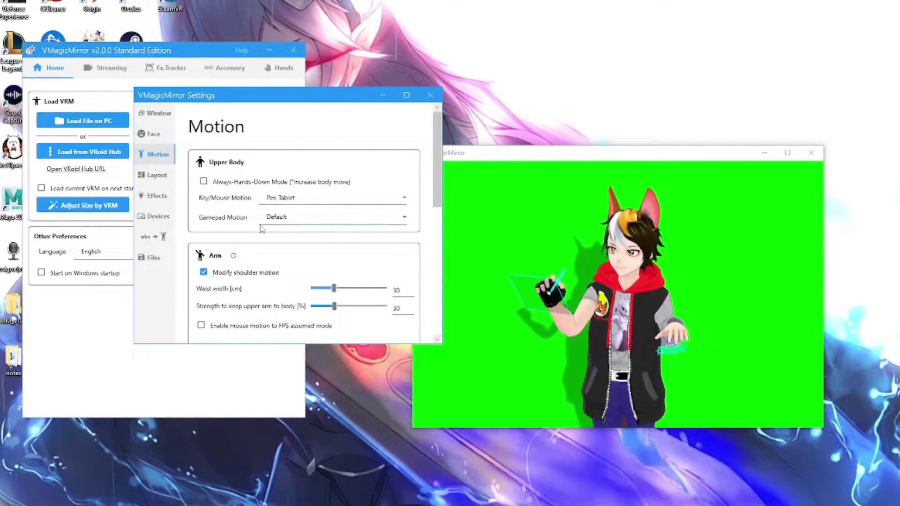
scroll(261, 228, "down", 2)
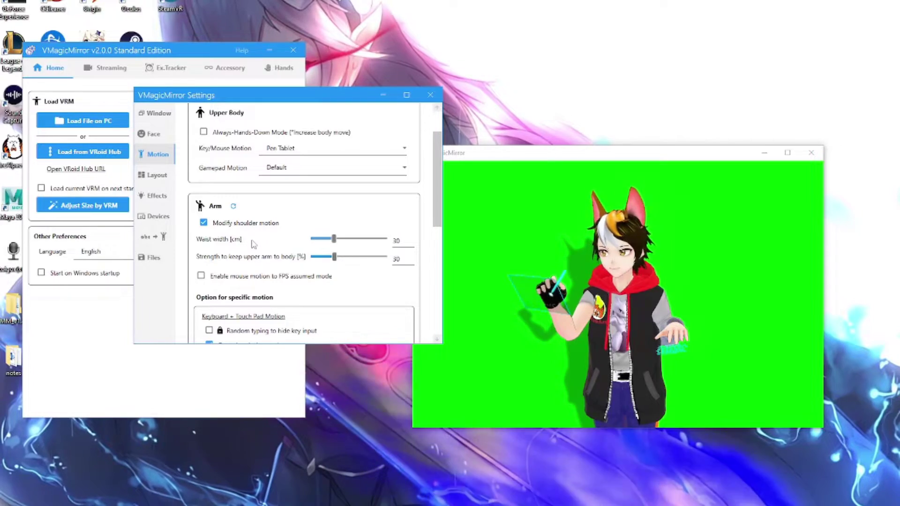
scroll(328, 225, "down", 1)
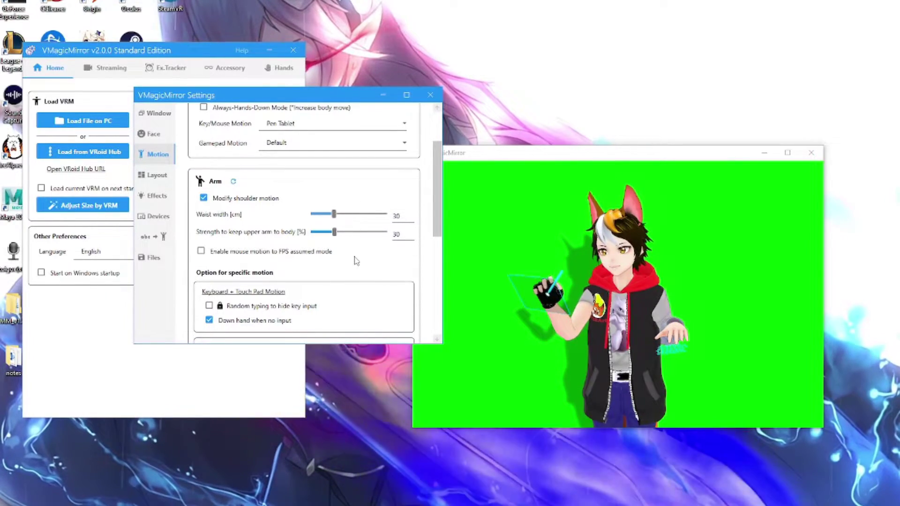
scroll(356, 261, "down", 2)
scroll(349, 263, "down", 3)
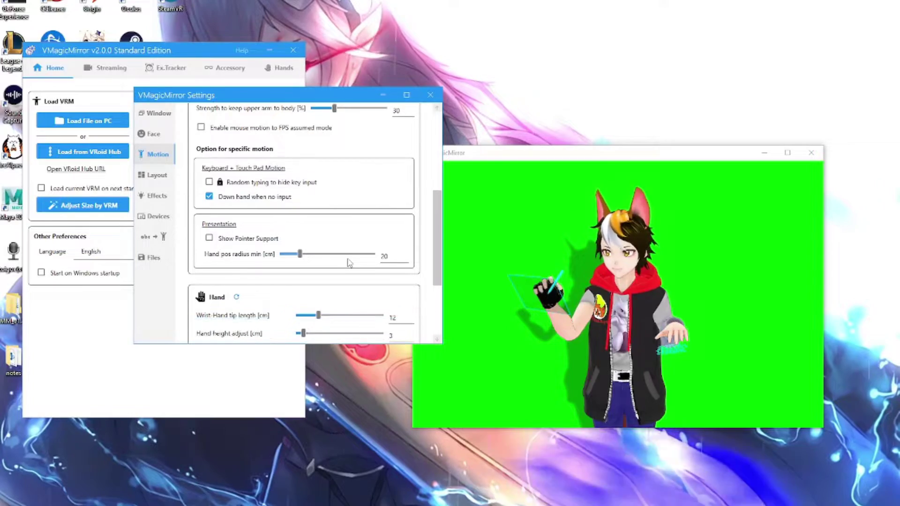
scroll(348, 262, "down", 2)
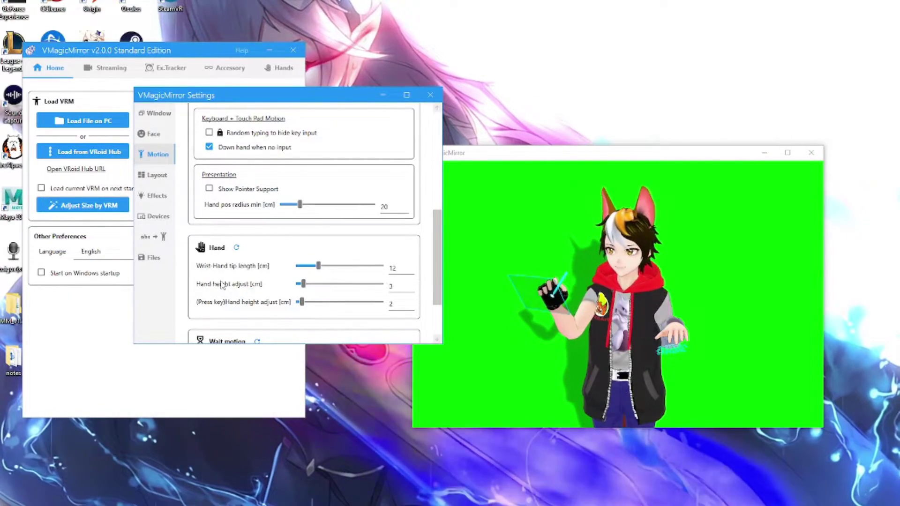
scroll(222, 285, "down", 1)
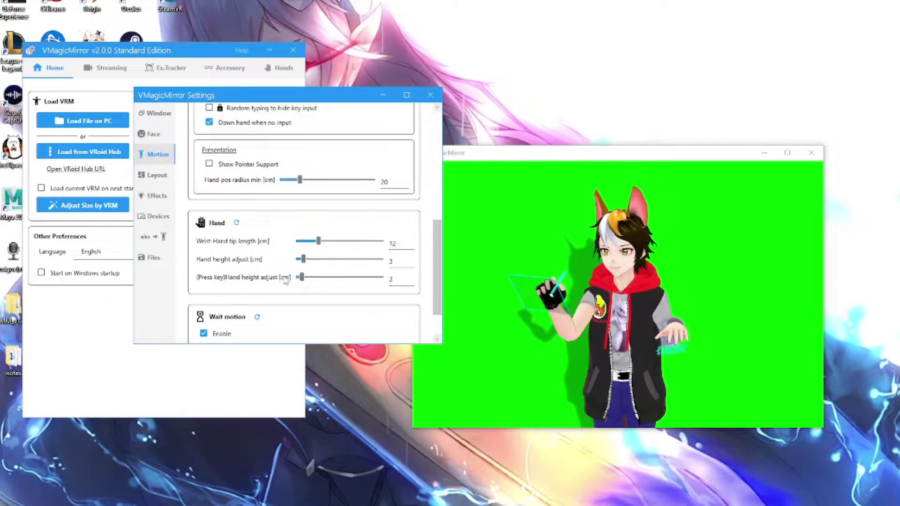
scroll(267, 277, "down", 2)
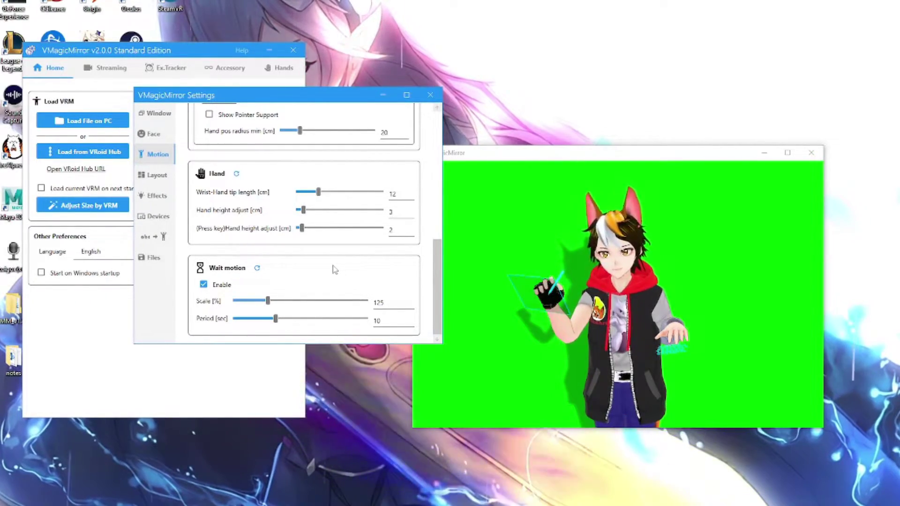
Pass through Layout, then on Effects reset Light to 100% intensity, -30° yaw, 50° pitch.
key("Down")
scroll(314, 243, "down", 4)
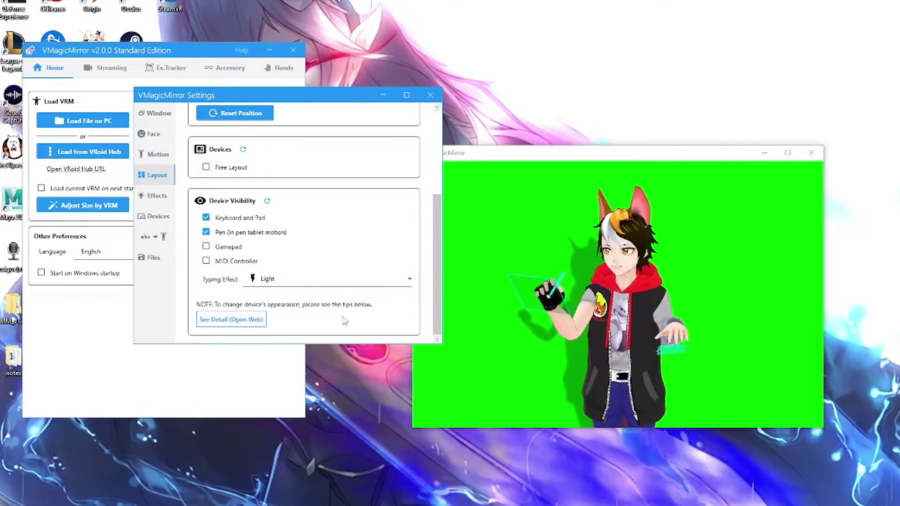
left_click(161, 201)
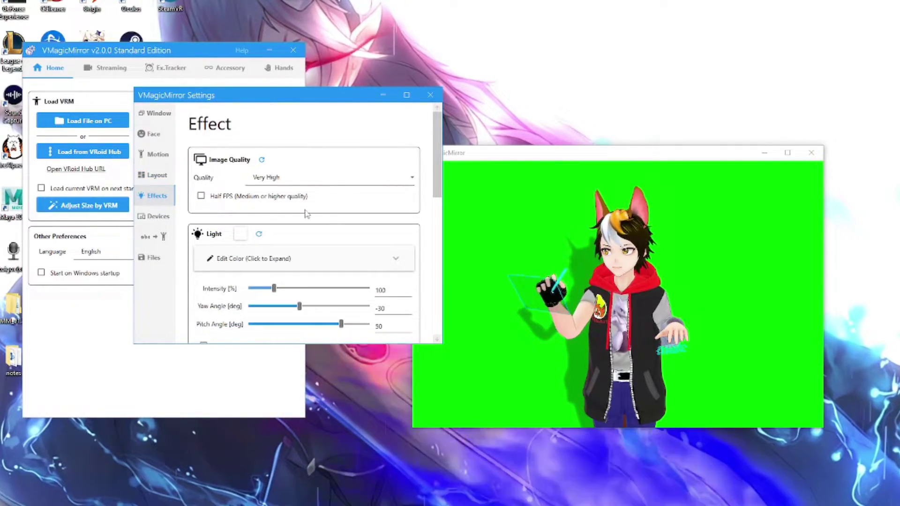
scroll(345, 211, "down", 2)
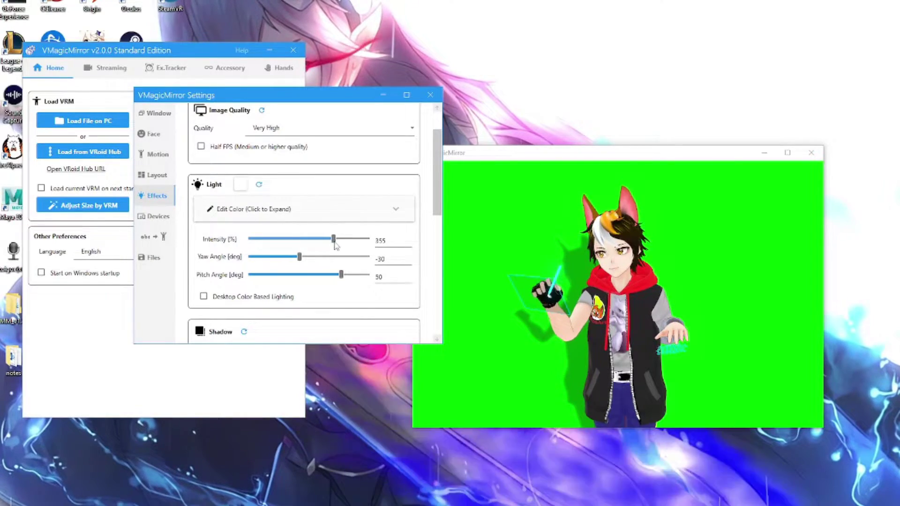
scroll(272, 267, "down", 1)
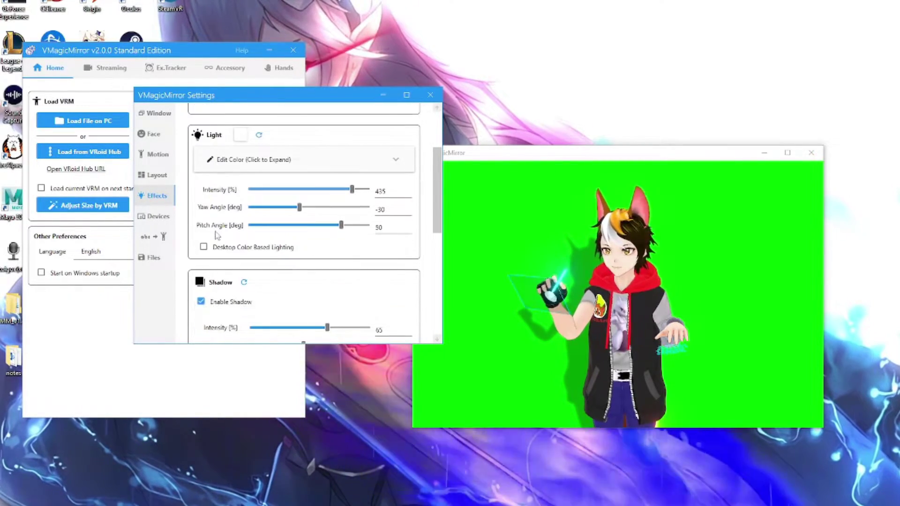
scroll(225, 240, "up", 1)
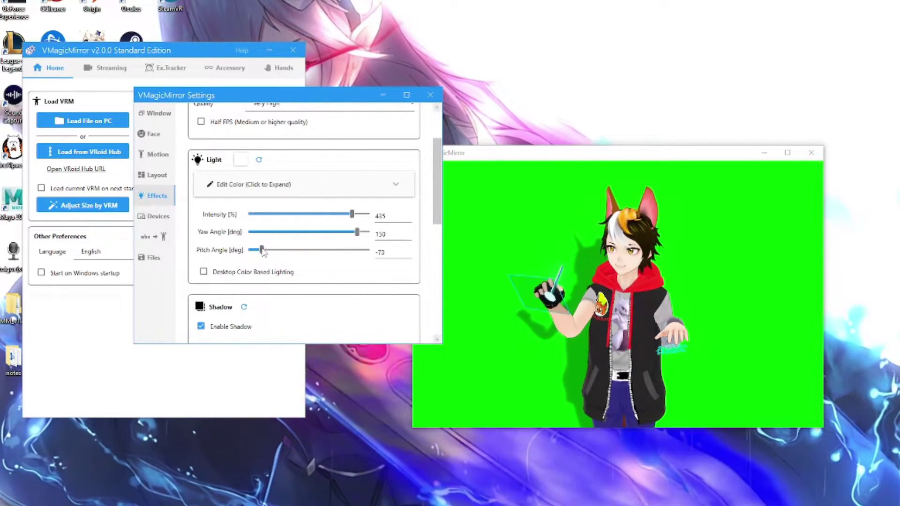
scroll(275, 287, "up", 1)
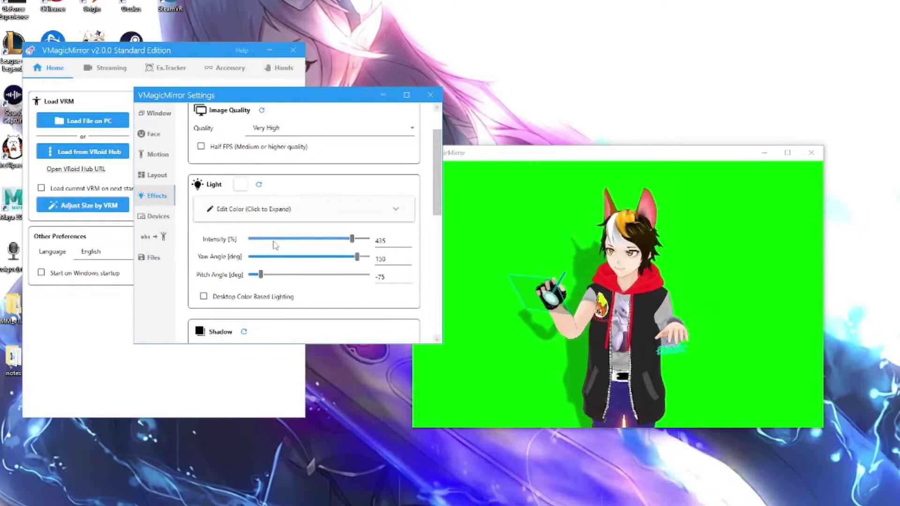
left_click(259, 186)
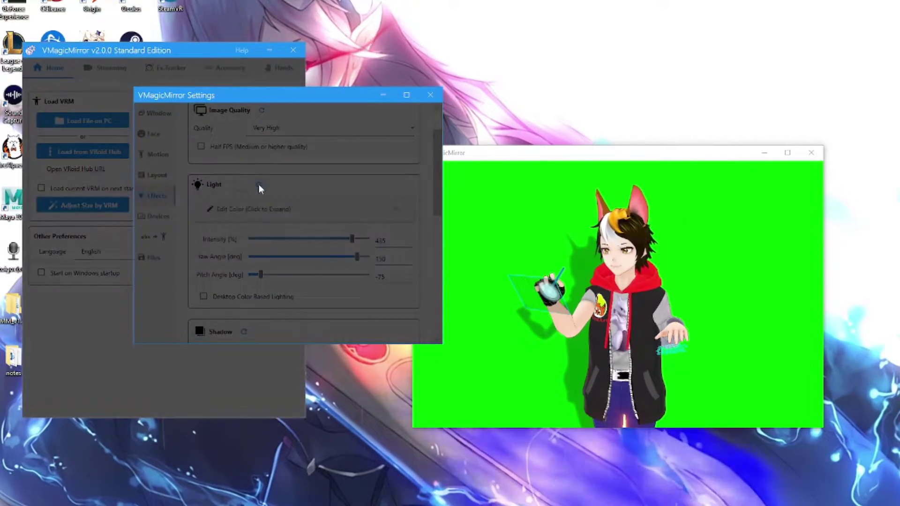
left_click(296, 251)
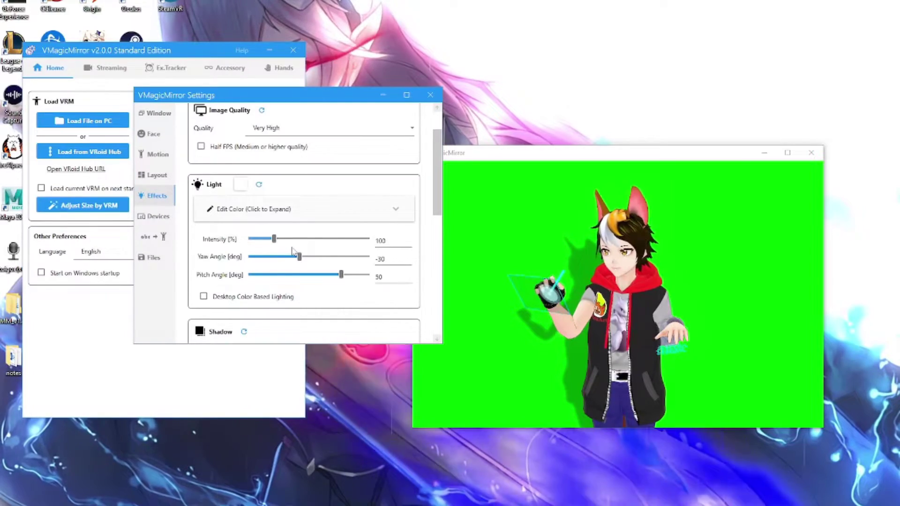
Reset the Bloom effect with its reset icon, restoring 50% intensity and 100% threshold.
scroll(217, 267, "down", 3)
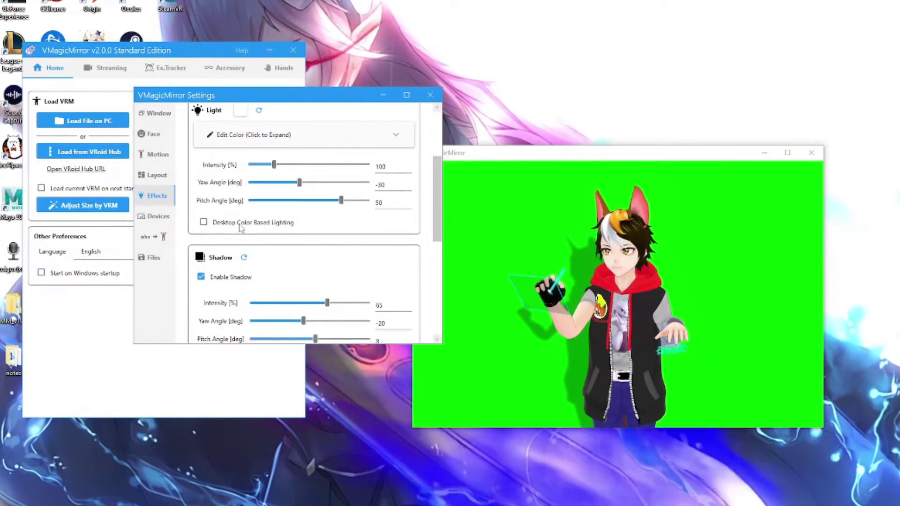
scroll(294, 239, "down", 2)
scroll(213, 248, "down", 1)
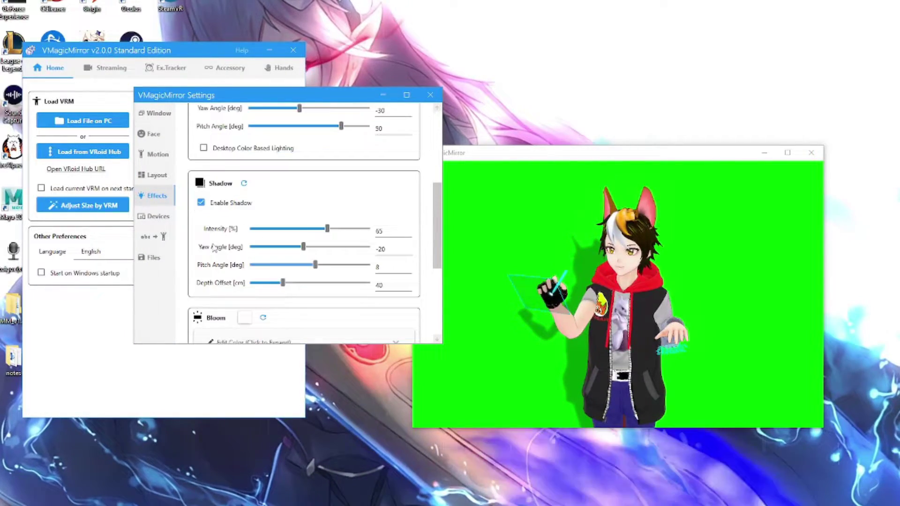
scroll(215, 243, "down", 6)
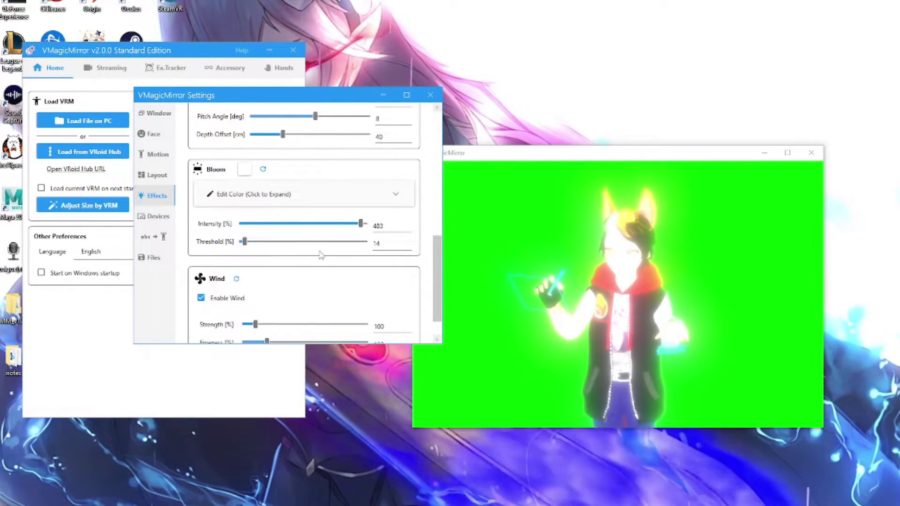
left_click(263, 169)
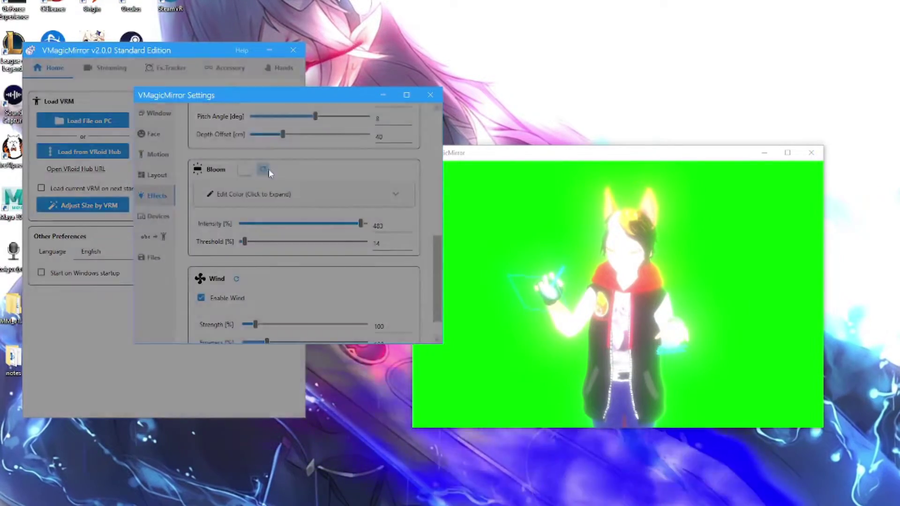
left_click(296, 252)
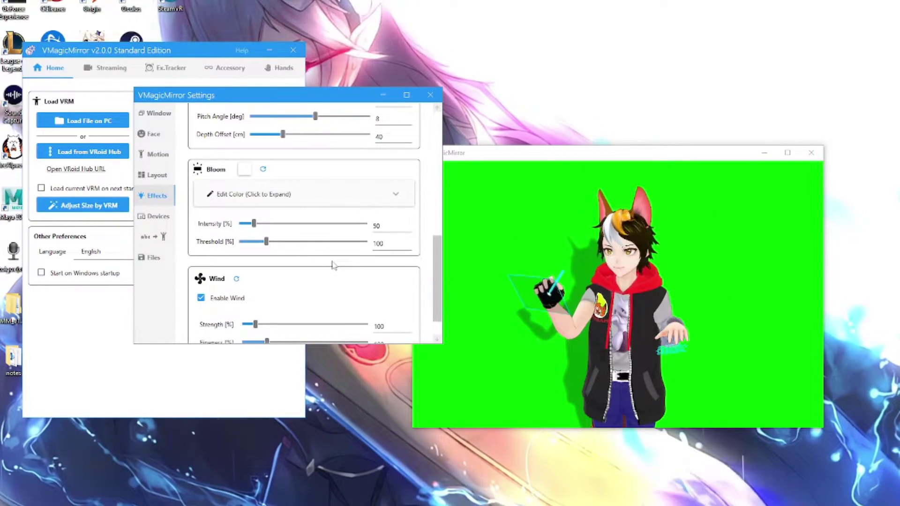
scroll(331, 261, "down", 2)
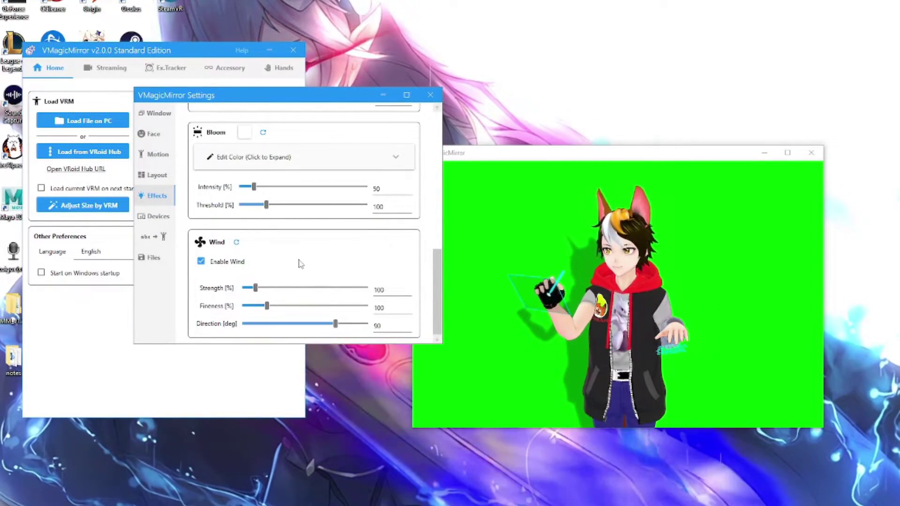
left_click_drag(257, 291, 341, 294)
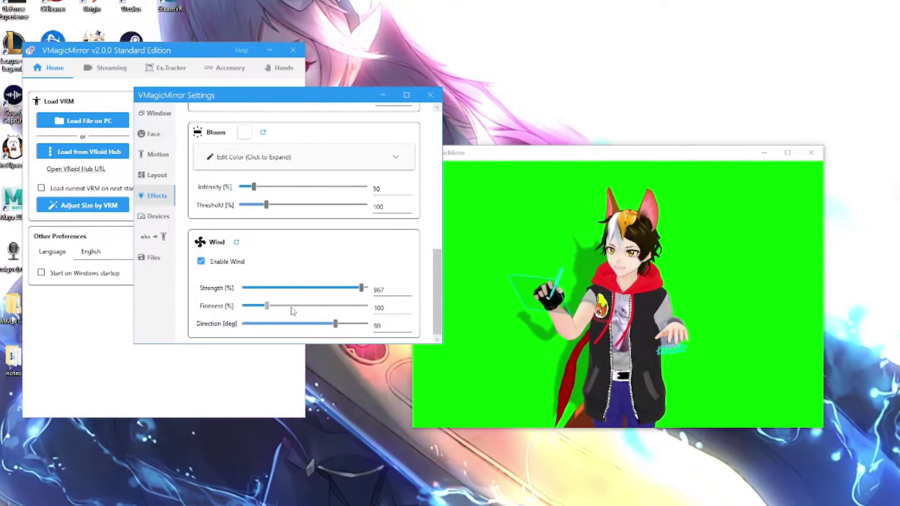
left_click_drag(271, 306, 332, 306)
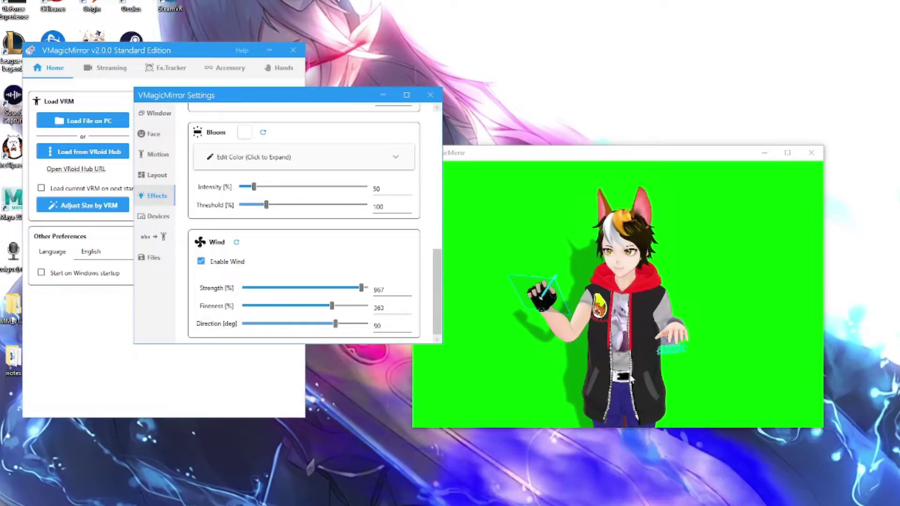
left_click(236, 242)
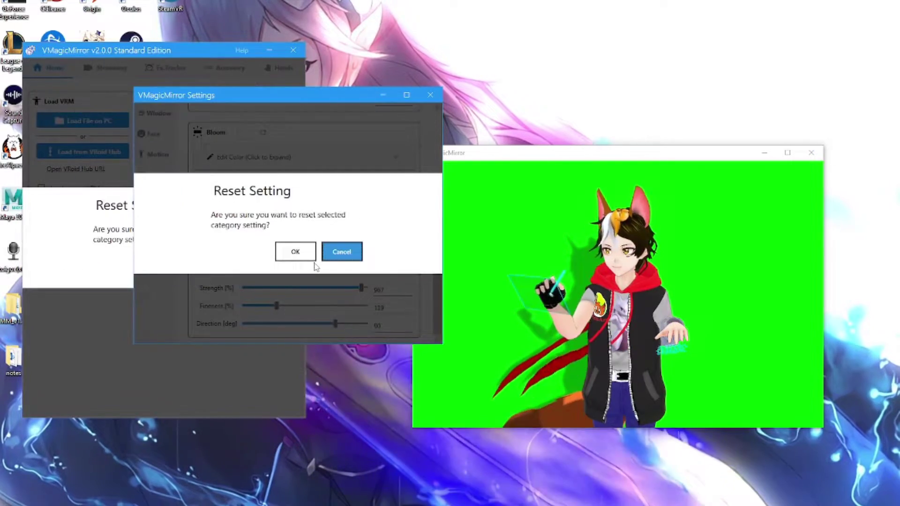
left_click(291, 251)
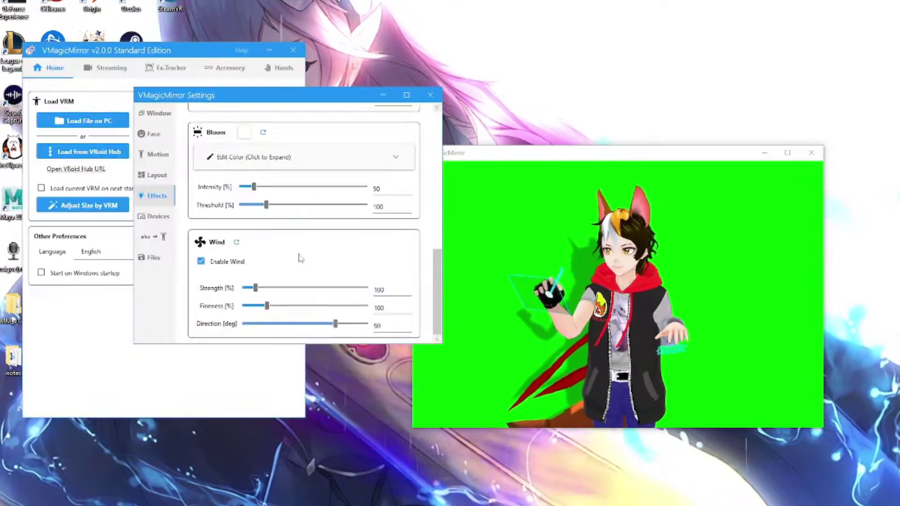
Look through the Devices settings page.
left_click(153, 216)
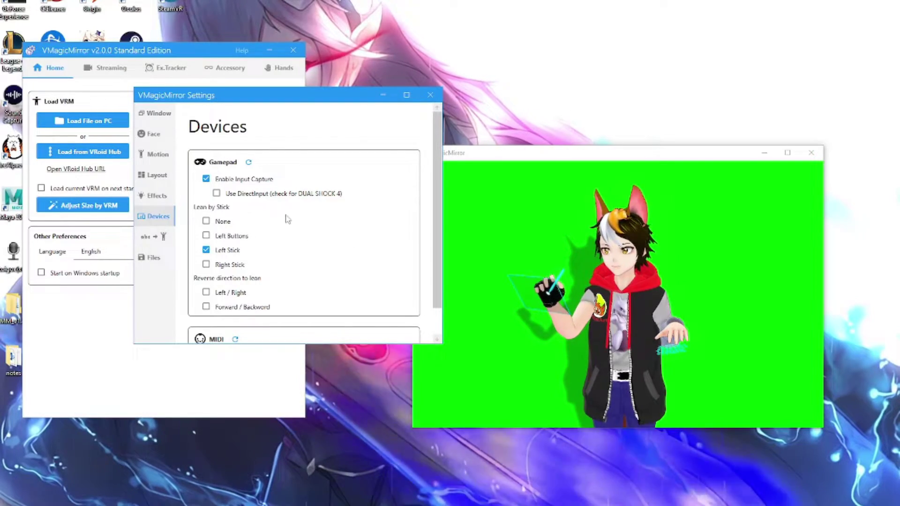
scroll(301, 231, "down", 1)
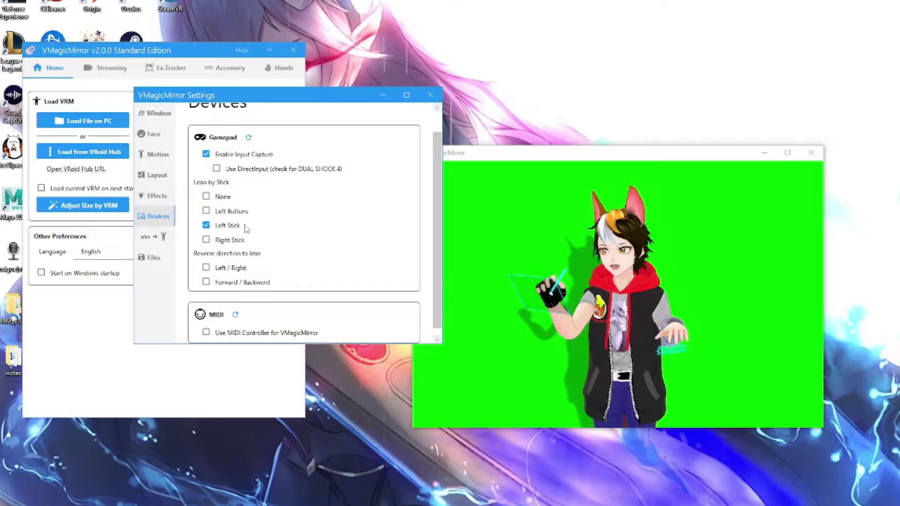
scroll(253, 251, "down", 1)
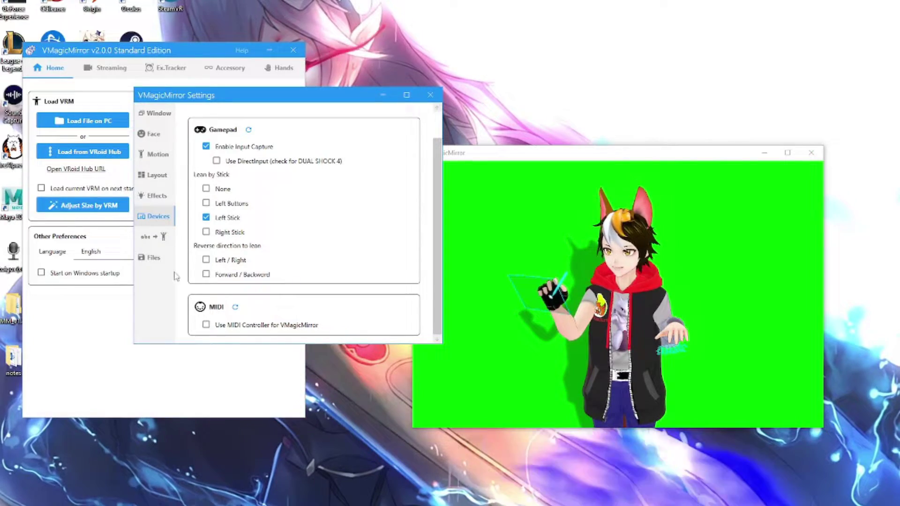
Open Word to Motion and scroll through keys 0–8, from reset to shaking.
left_click(157, 239)
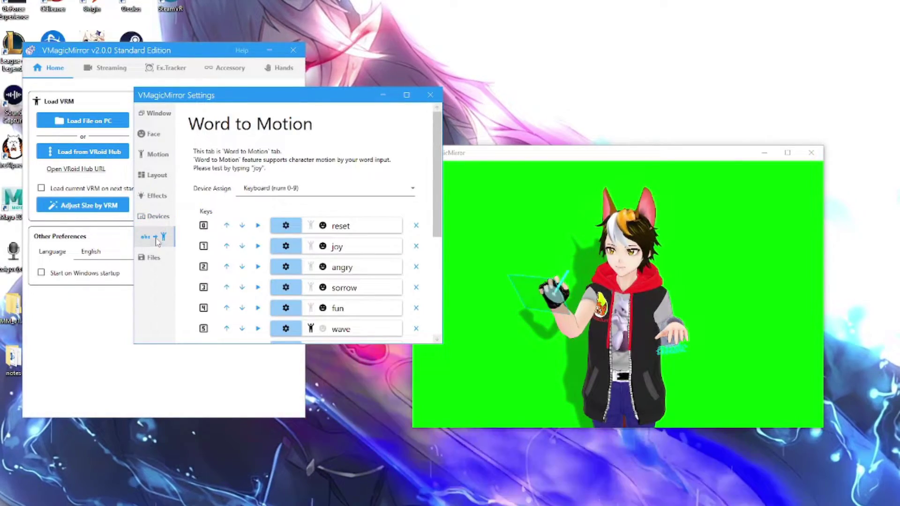
scroll(382, 251, "down", 1)
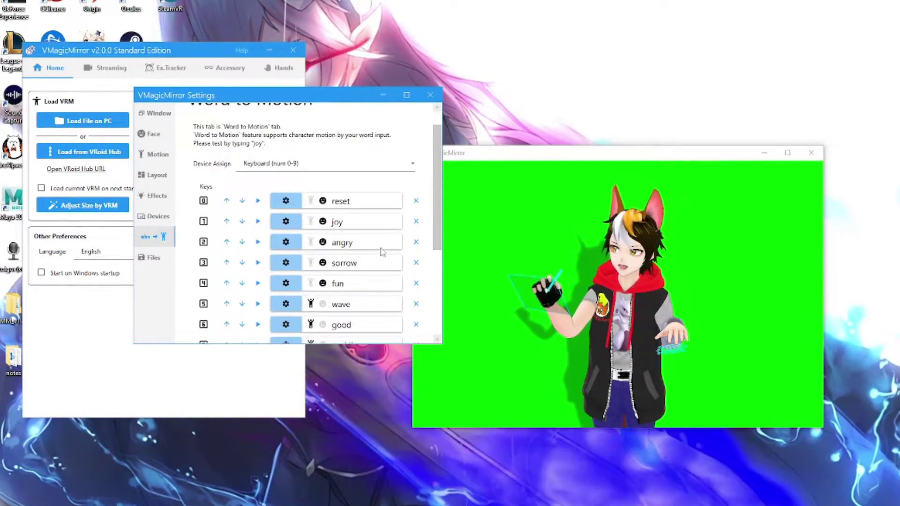
scroll(374, 248, "down", 1)
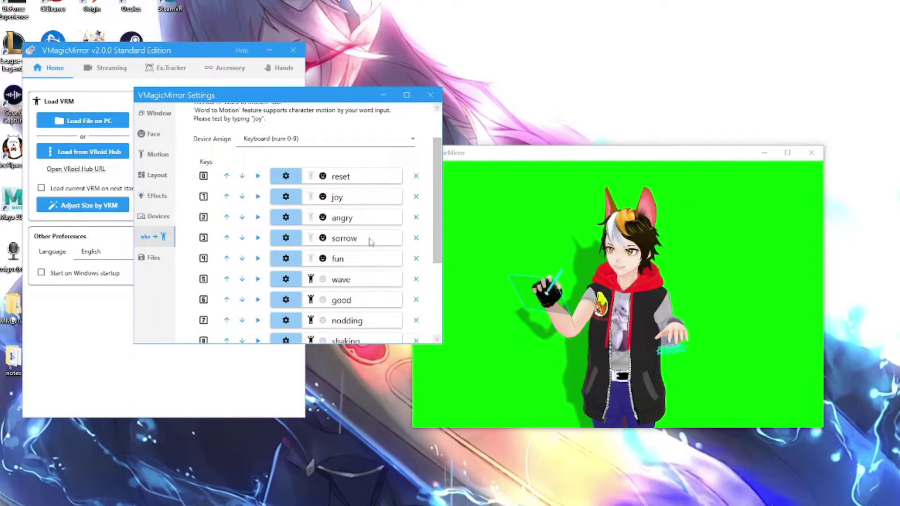
scroll(373, 253, "down", 1)
scroll(378, 273, "down", 1)
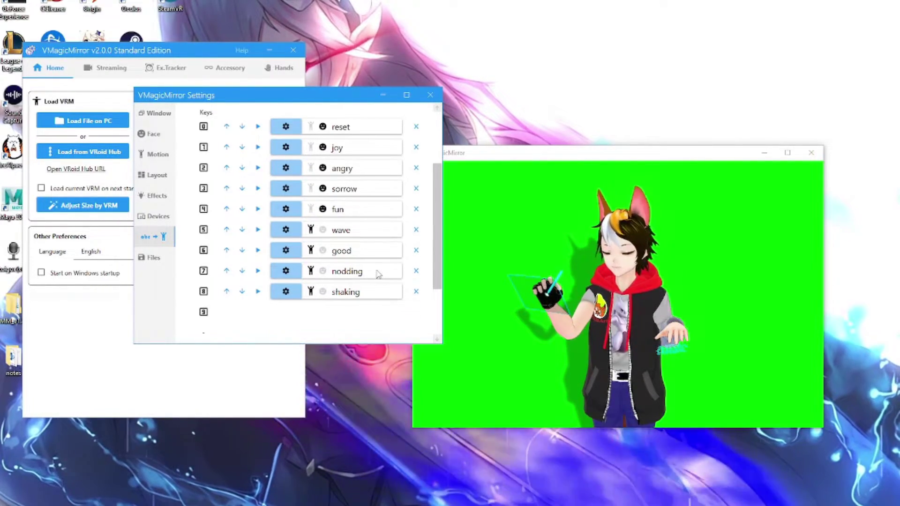
scroll(378, 280, "down", 1)
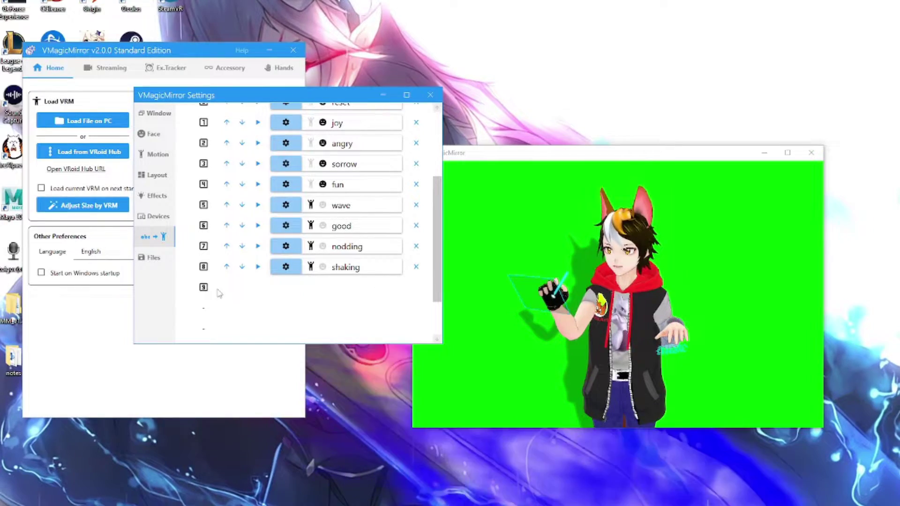
scroll(319, 298, "down", 3)
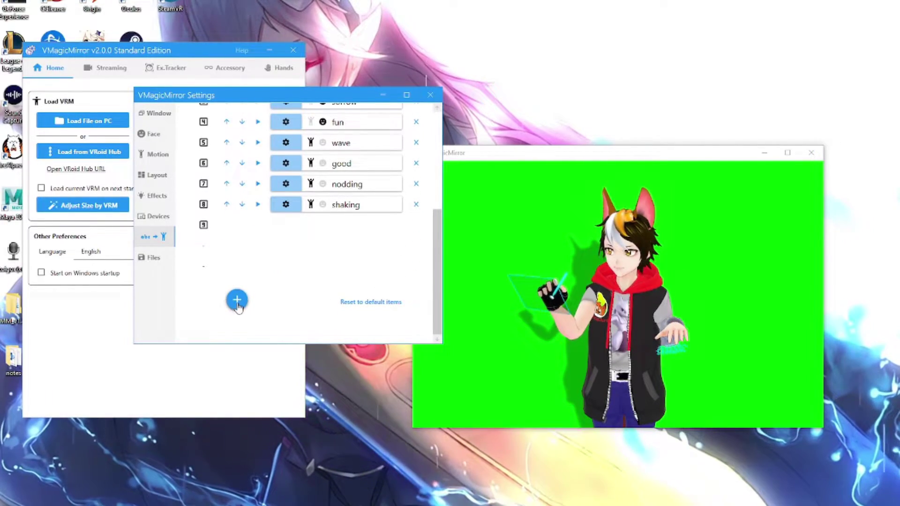
Add a new word-to-motion entry and name its word 'Surprise'.
left_click(237, 301)
scroll(316, 272, "up", 1)
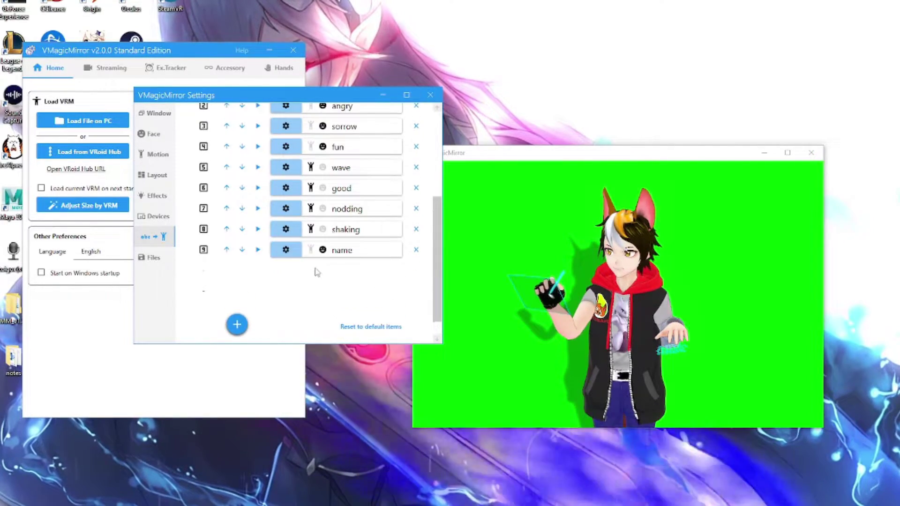
left_click(286, 250)
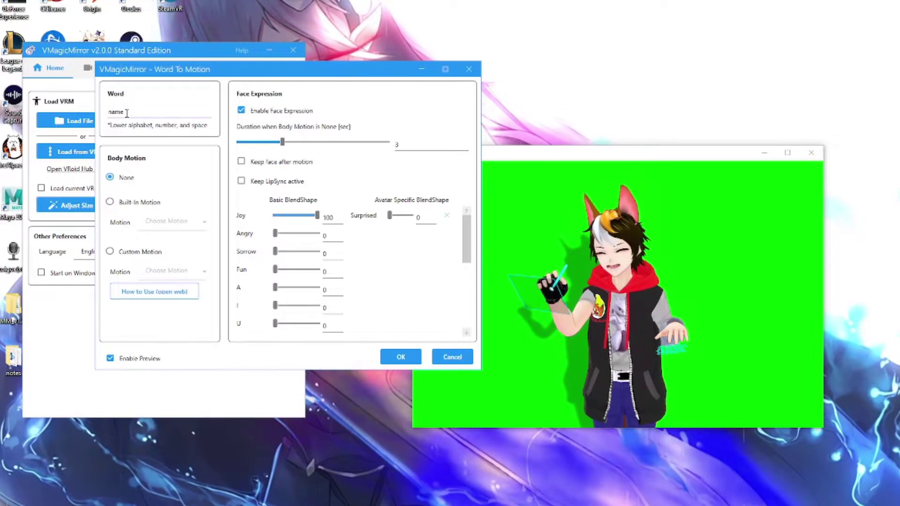
key("BackSpace")
key("BackSpace")
key("BackSpace")
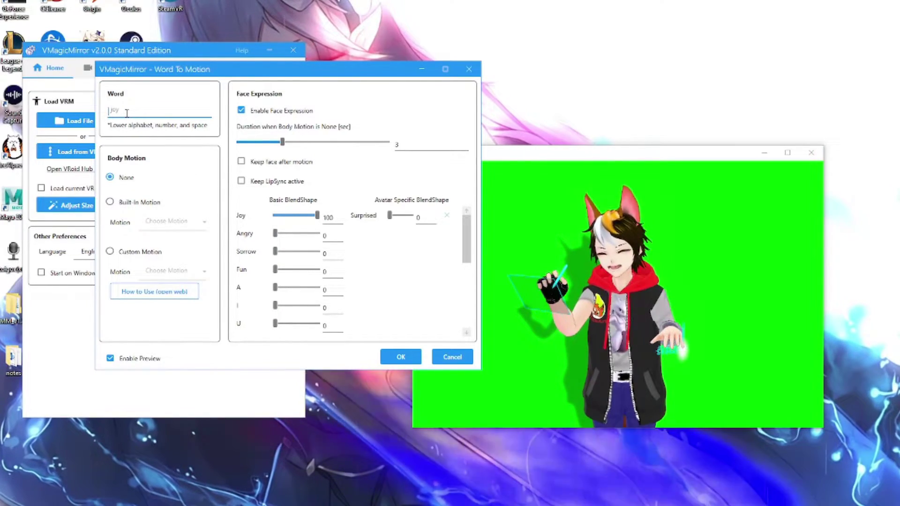
type("Surprise")
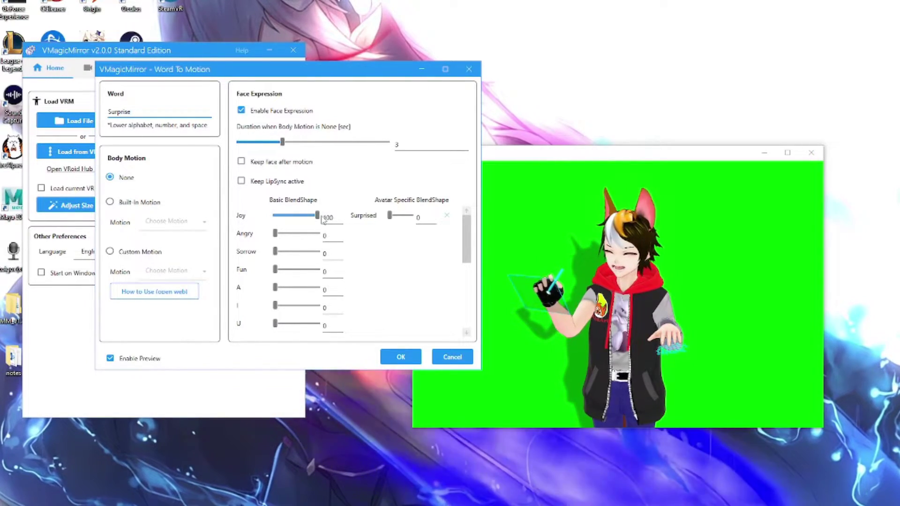
Set Joy to 36 and Surprised to 100, choose built-in motion Rokuro, and save.
left_click_drag(314, 216, 244, 218)
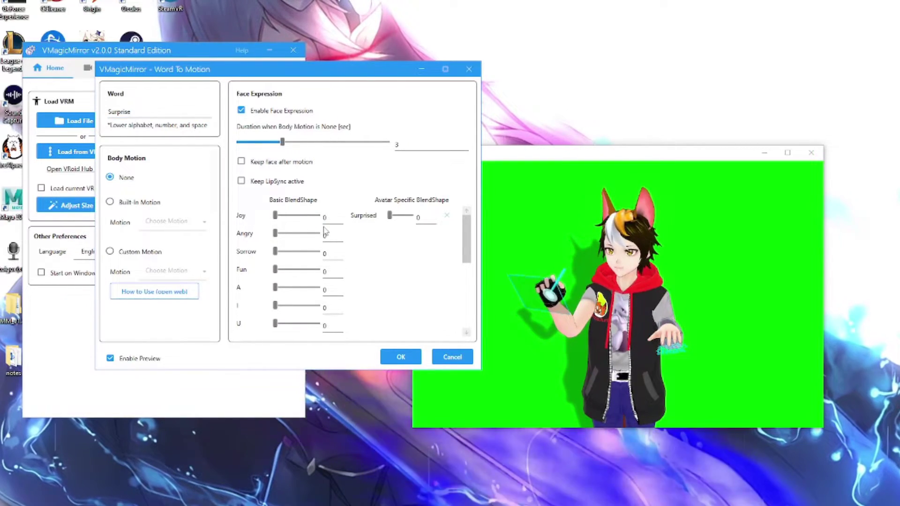
left_click_drag(390, 216, 412, 216)
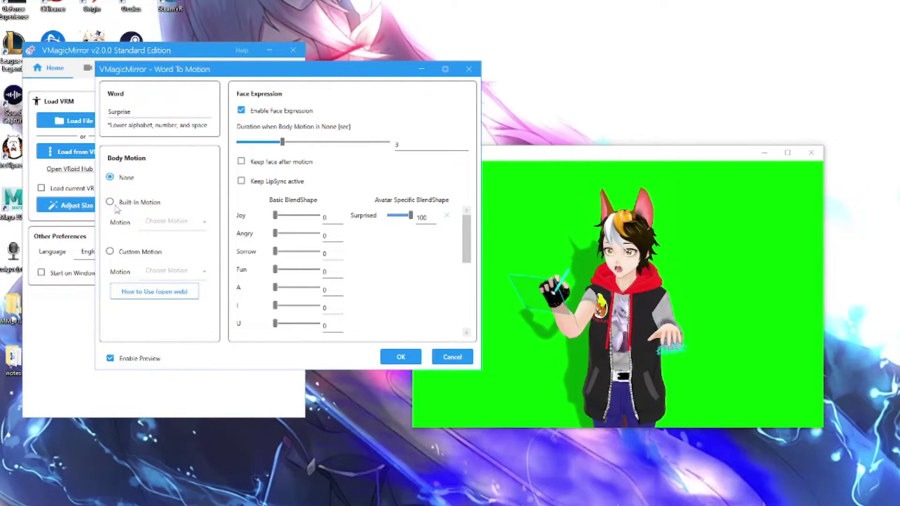
left_click(159, 205)
left_click(199, 223)
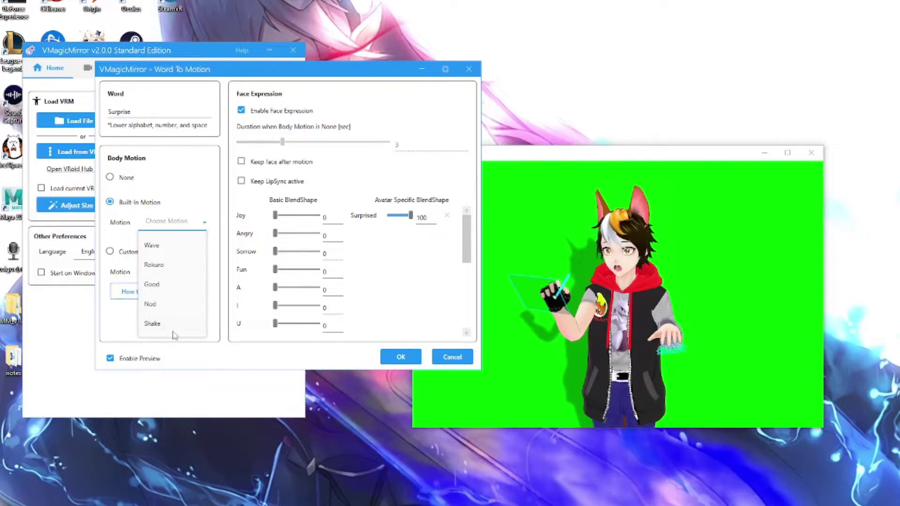
left_click(155, 264)
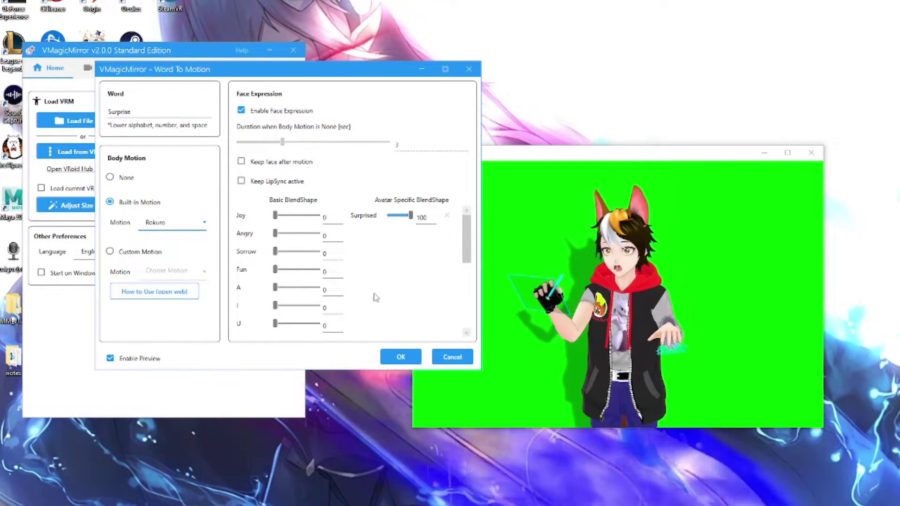
left_click(398, 356)
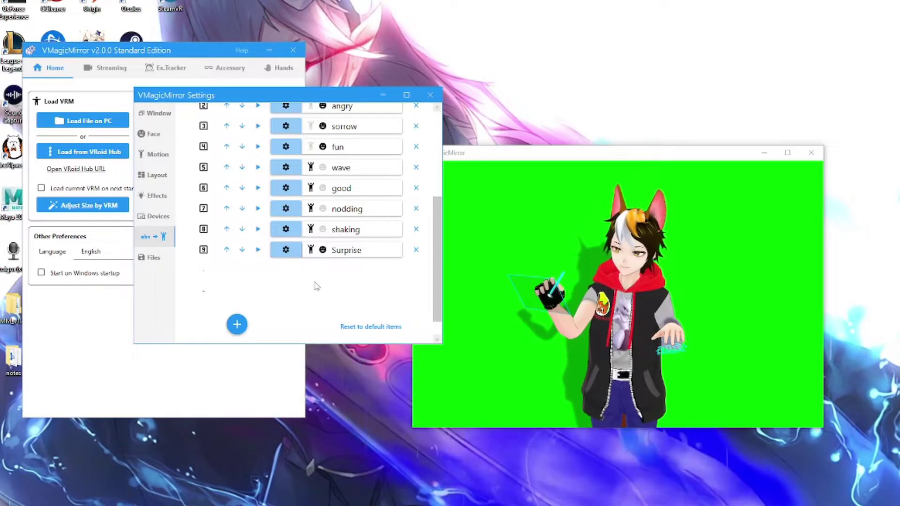
Move the Surprise entry above shaking and go to the Files setting control page.
scroll(316, 285, "up", 1)
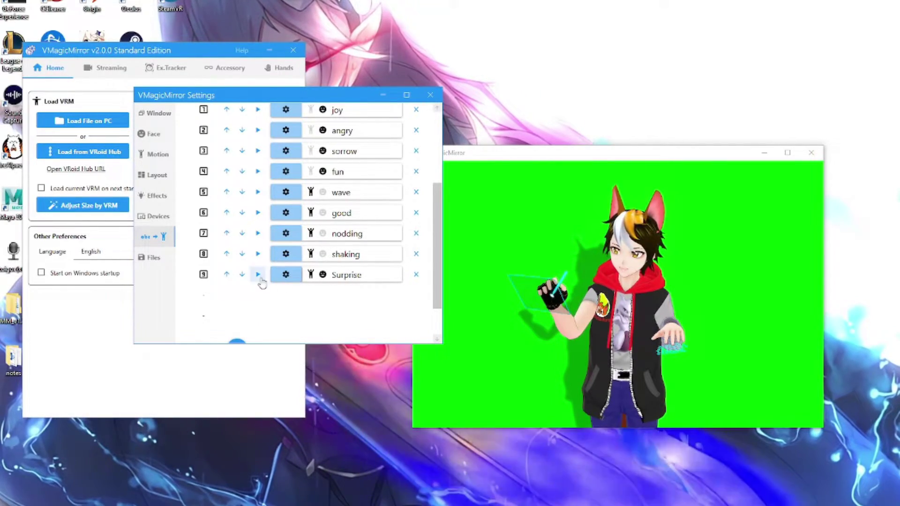
left_click(228, 275)
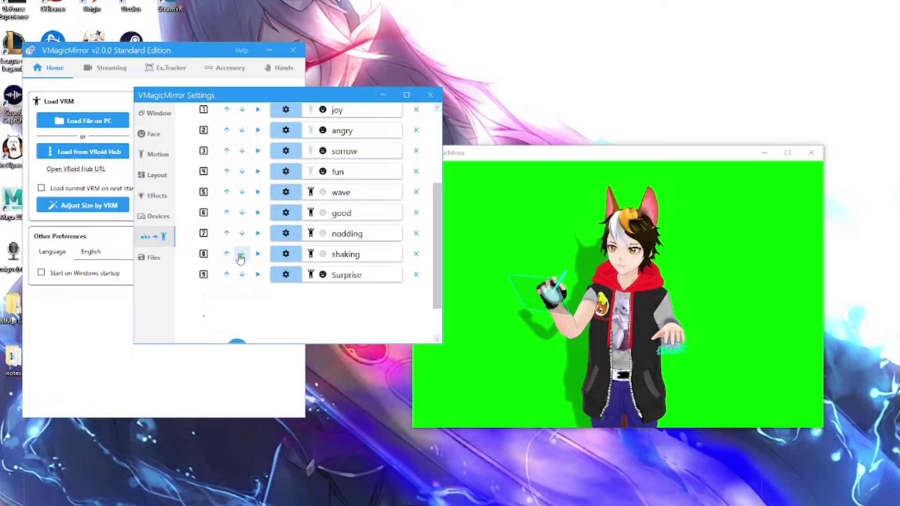
scroll(373, 313, "down", 2)
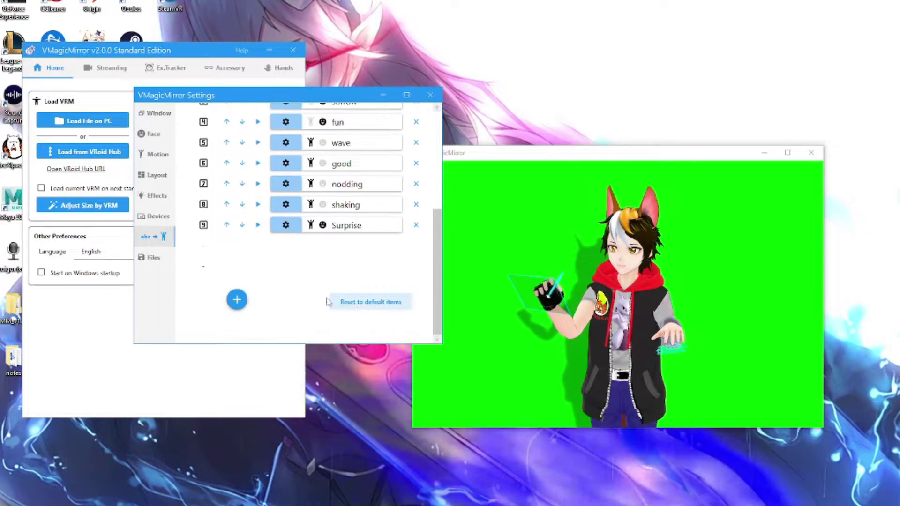
left_click(151, 258)
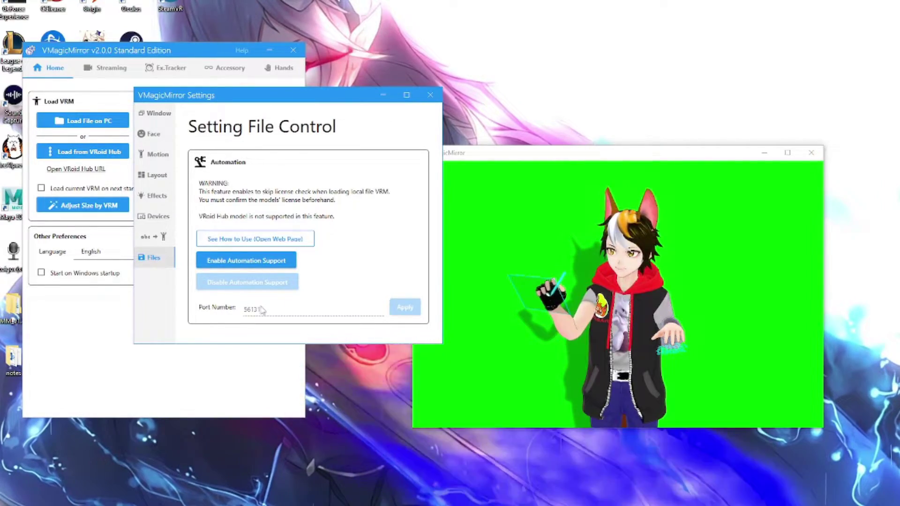
Close Settings, browse the Ex.Tracker tab, and switch to the Accessory tab with the Master Sword.
left_click(430, 96)
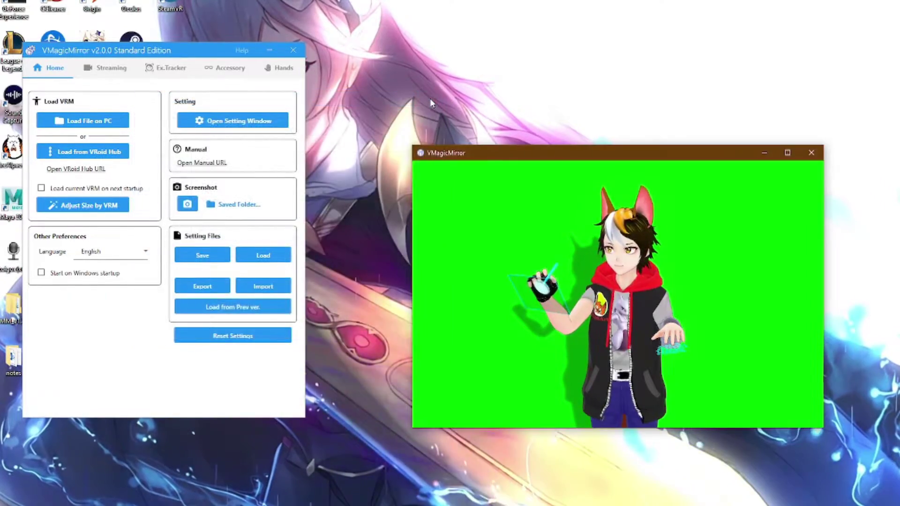
left_click(167, 69)
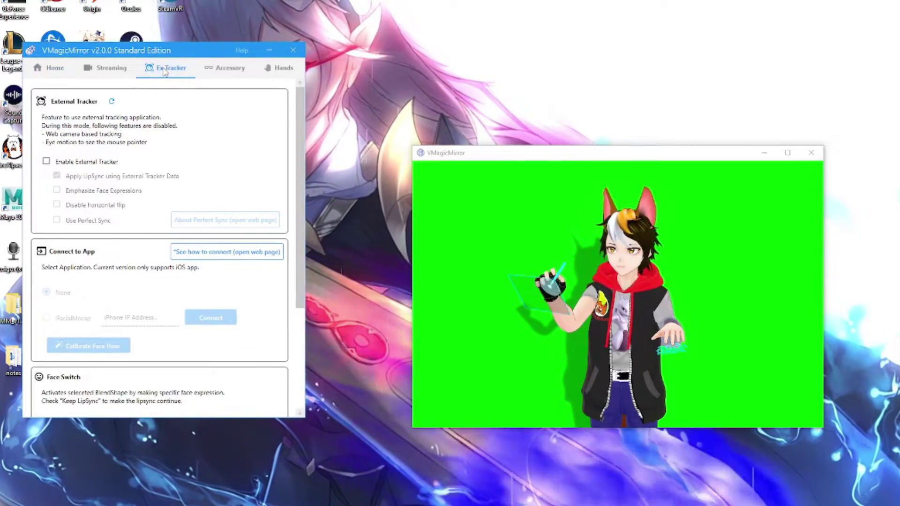
scroll(155, 148, "down", 1)
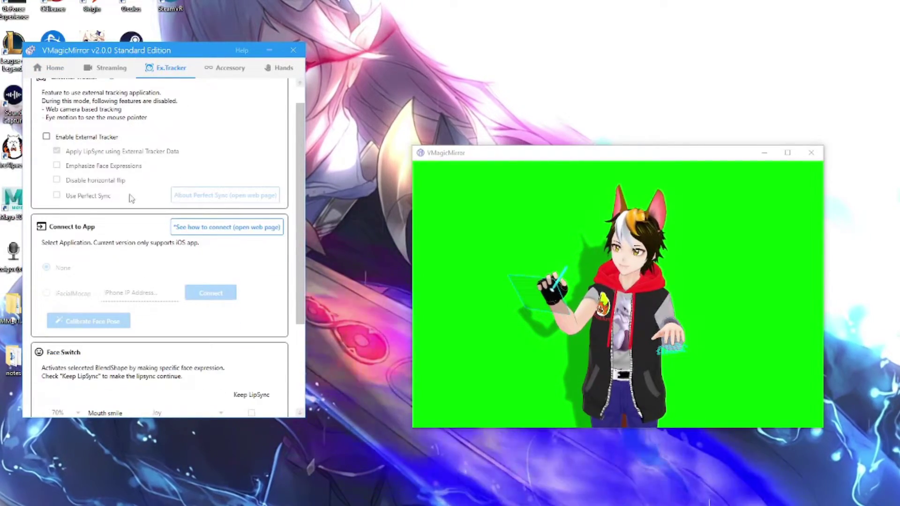
scroll(185, 313, "down", 5)
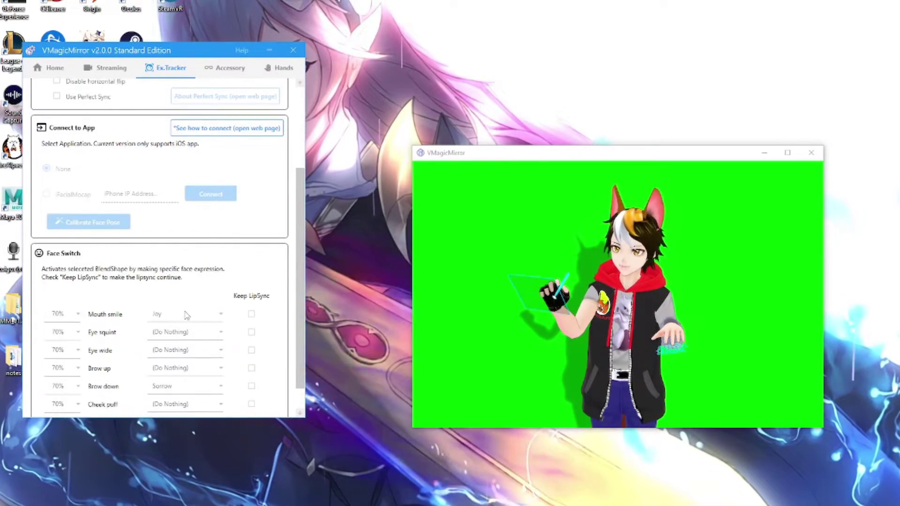
scroll(213, 313, "up", 6)
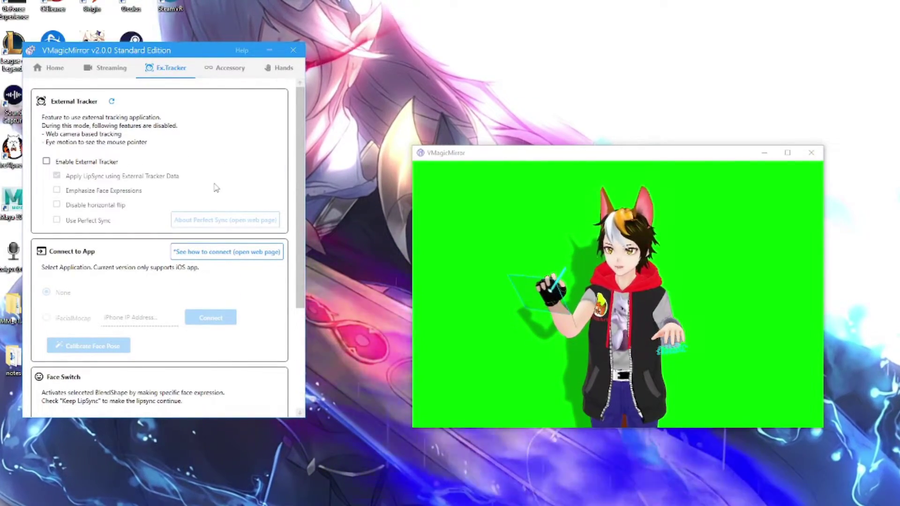
left_click(227, 70)
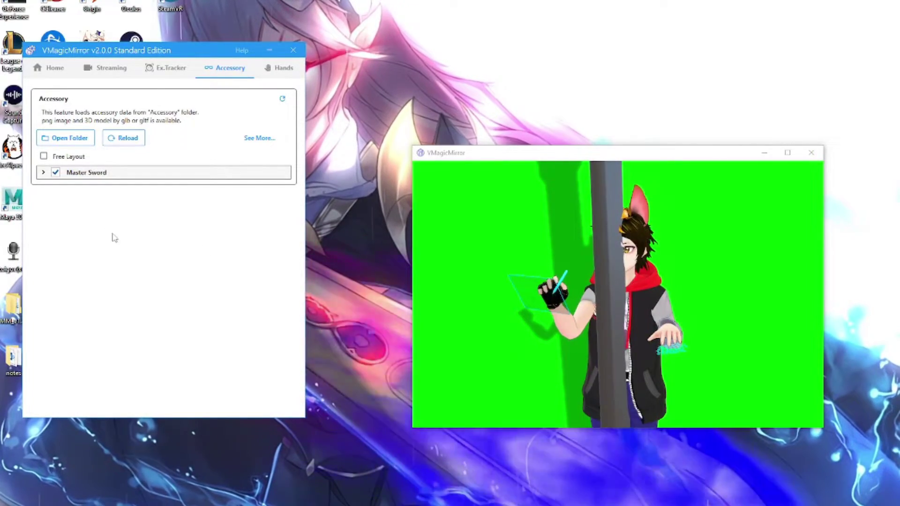
Expand the Master Sword settings (Chest, Z 0.15, scale 0.3) and orbit to view it on the back.
left_click(43, 173)
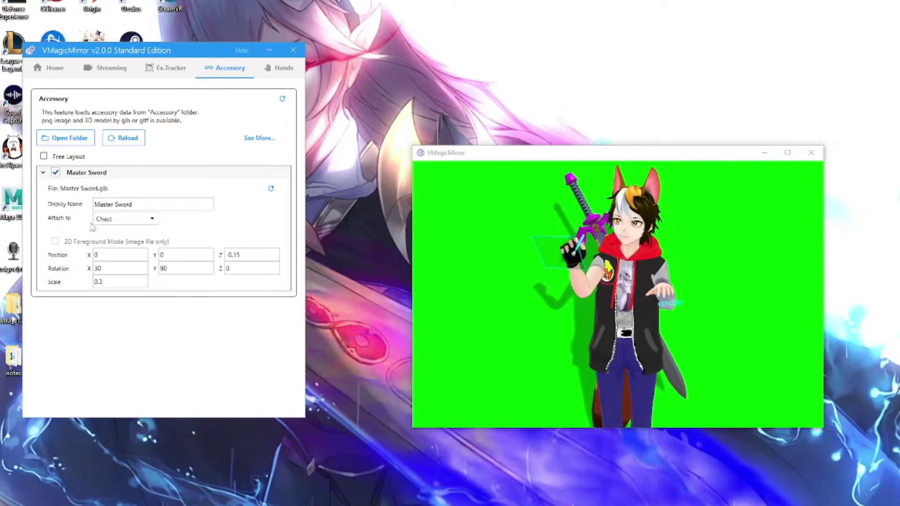
left_click(705, 268)
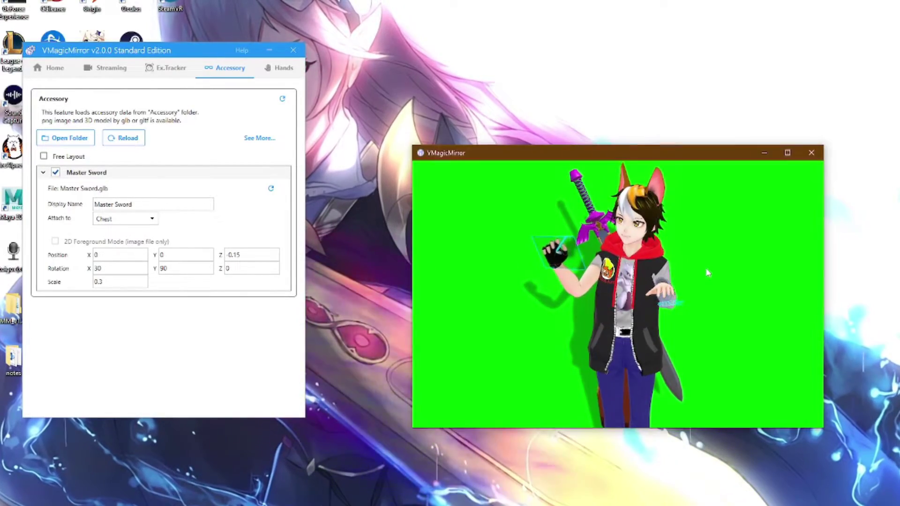
right_click_drag(732, 270, 682, 314)
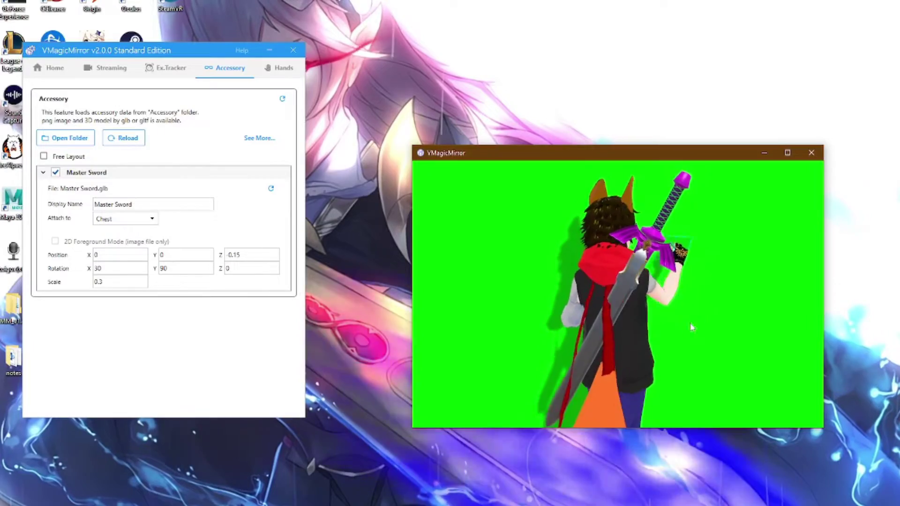
right_click_drag(655, 344, 547, 317)
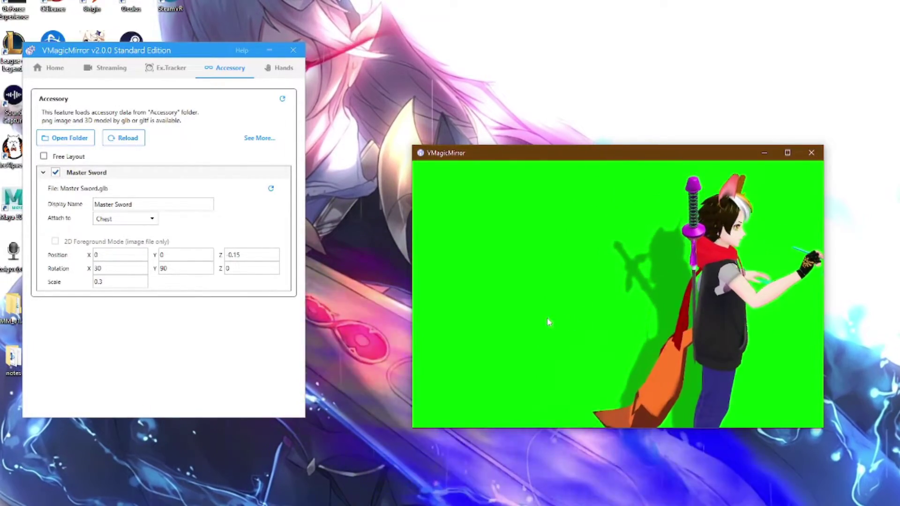
right_click_drag(738, 288, 674, 267)
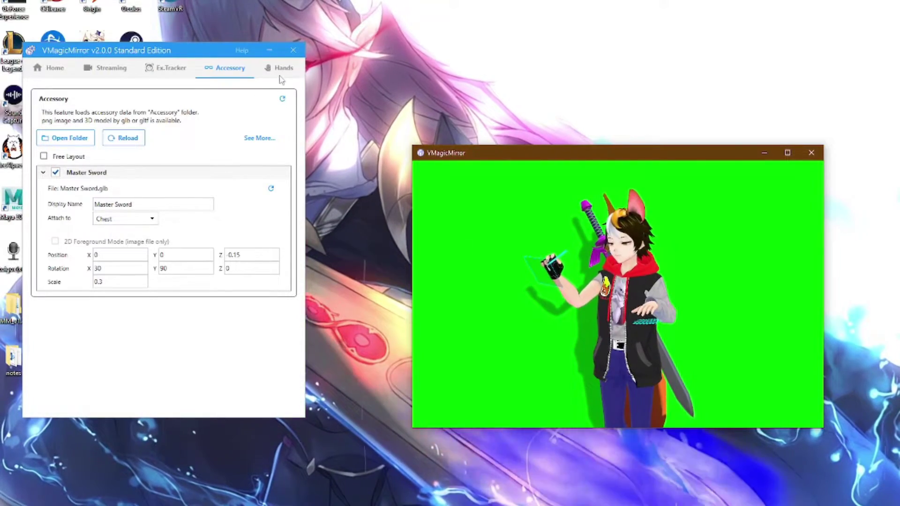
Enable webcam hand tracking on the c922 Pro Stream Webcam, then toggle it off and back on.
left_click(283, 69)
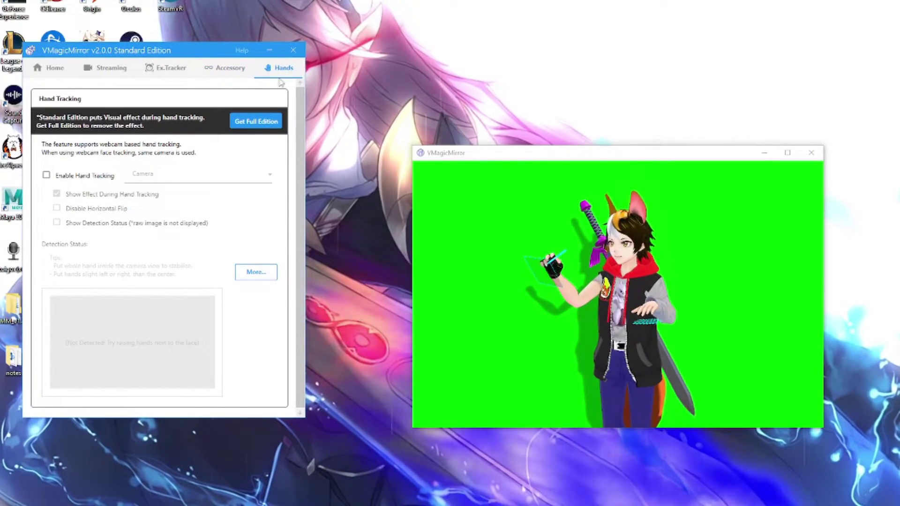
left_click(605, 289)
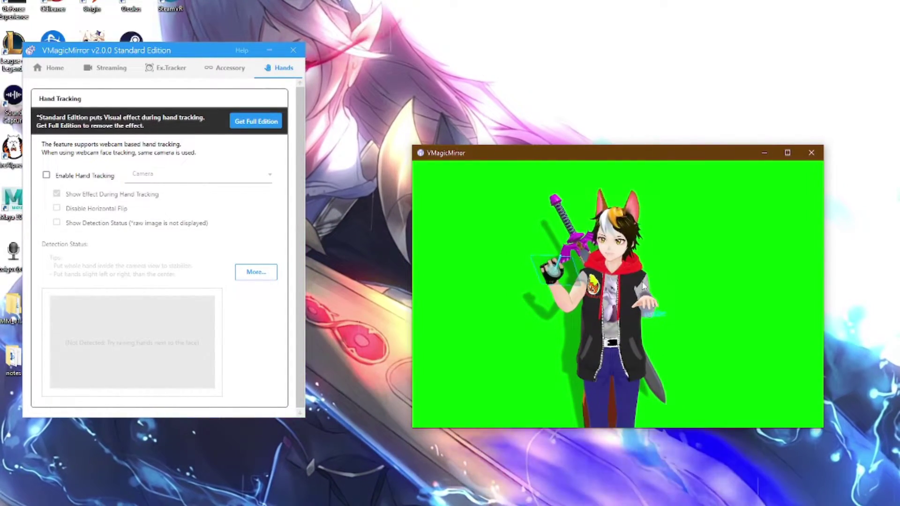
left_click(46, 175)
left_click(269, 175)
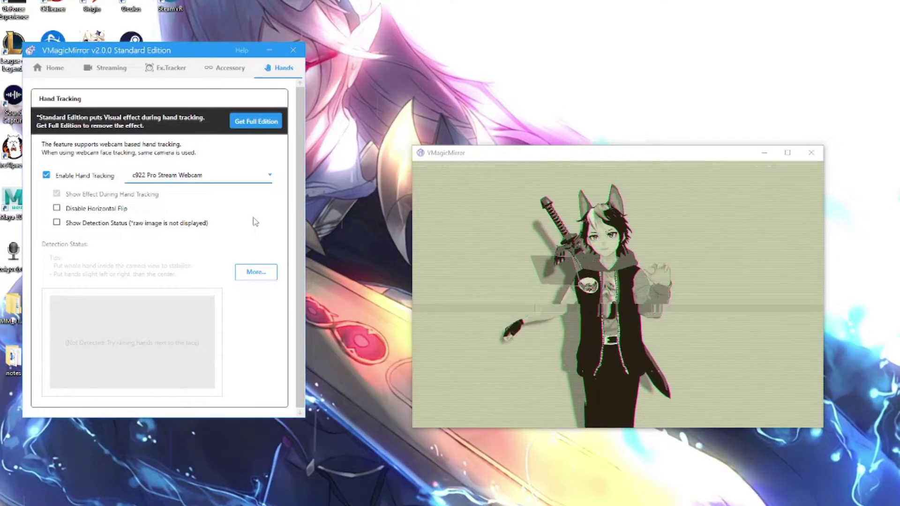
left_click(47, 175)
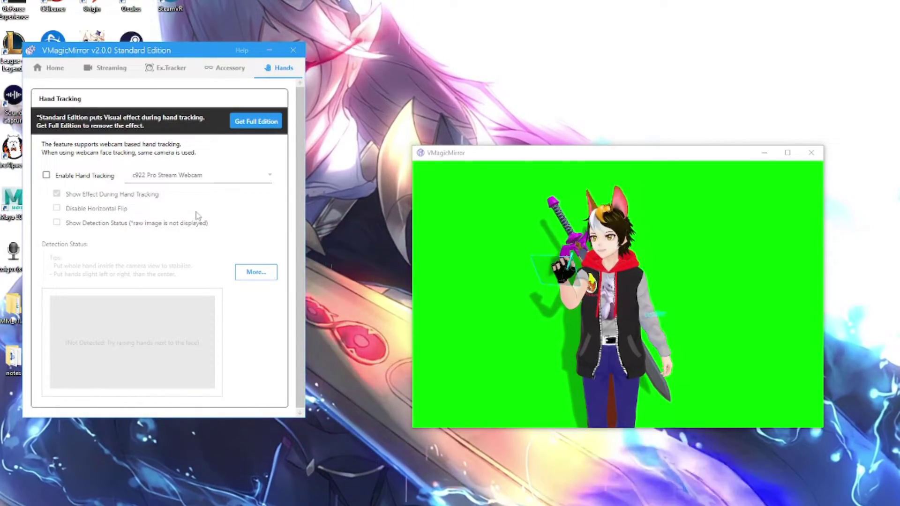
left_click(77, 176)
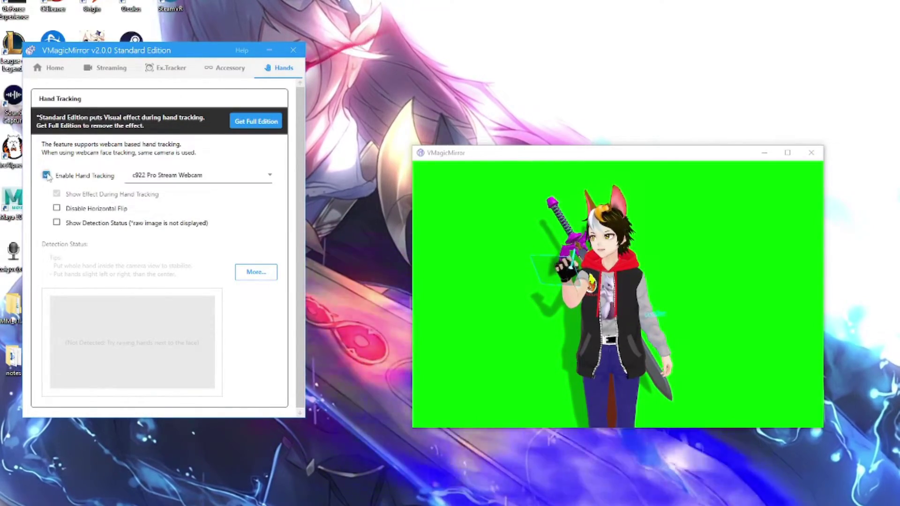